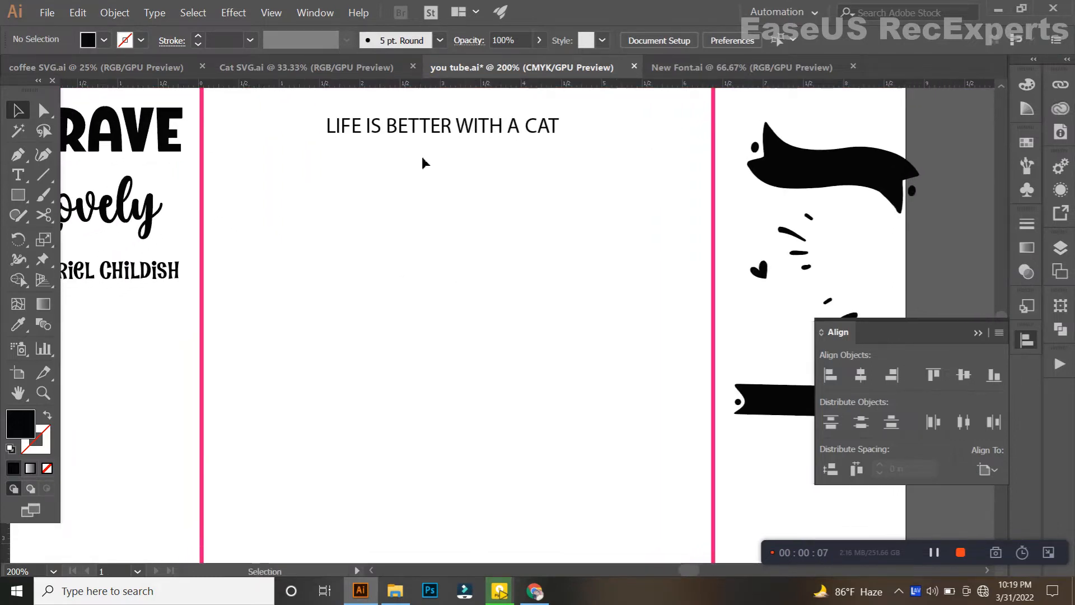
Split "LIFE IS" off from "LIFE IS BETTER WITH A CAT" as a separate text object just above it
drag(459, 235, 545, 269)
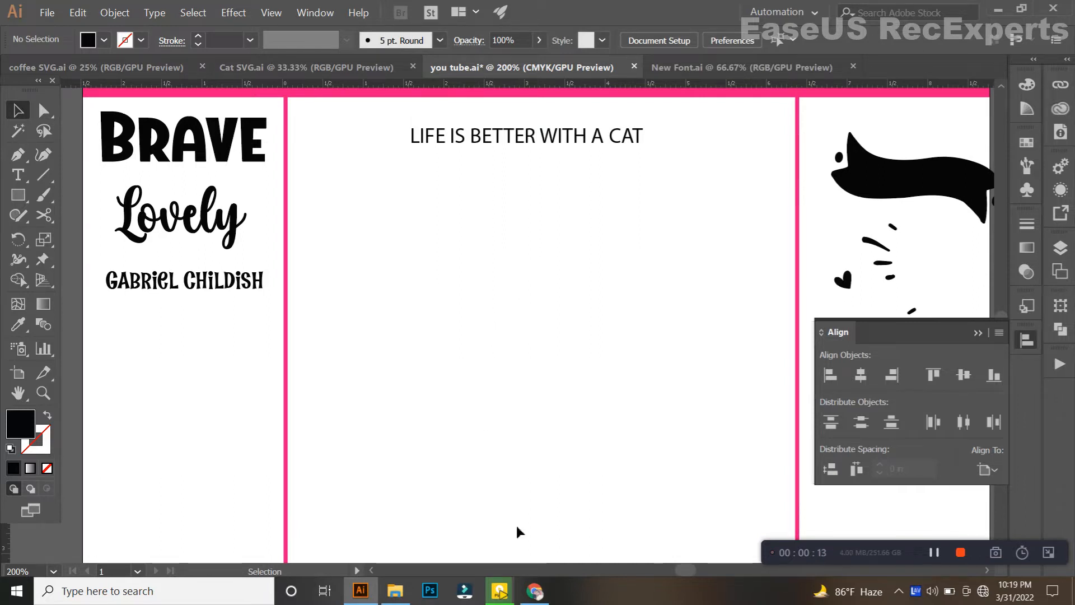
click(30, 178)
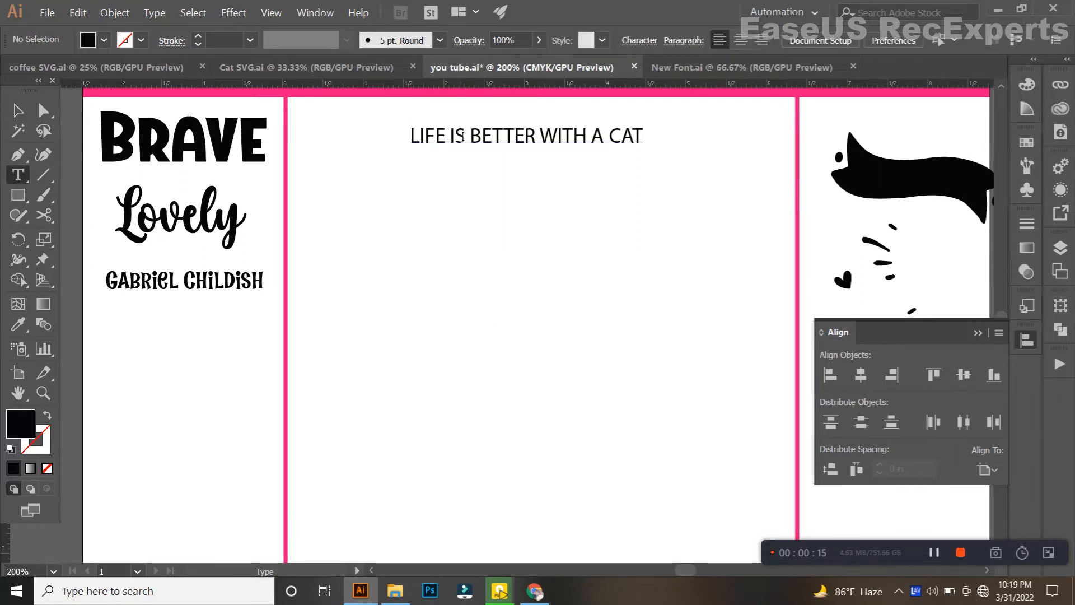
drag(465, 137, 412, 147)
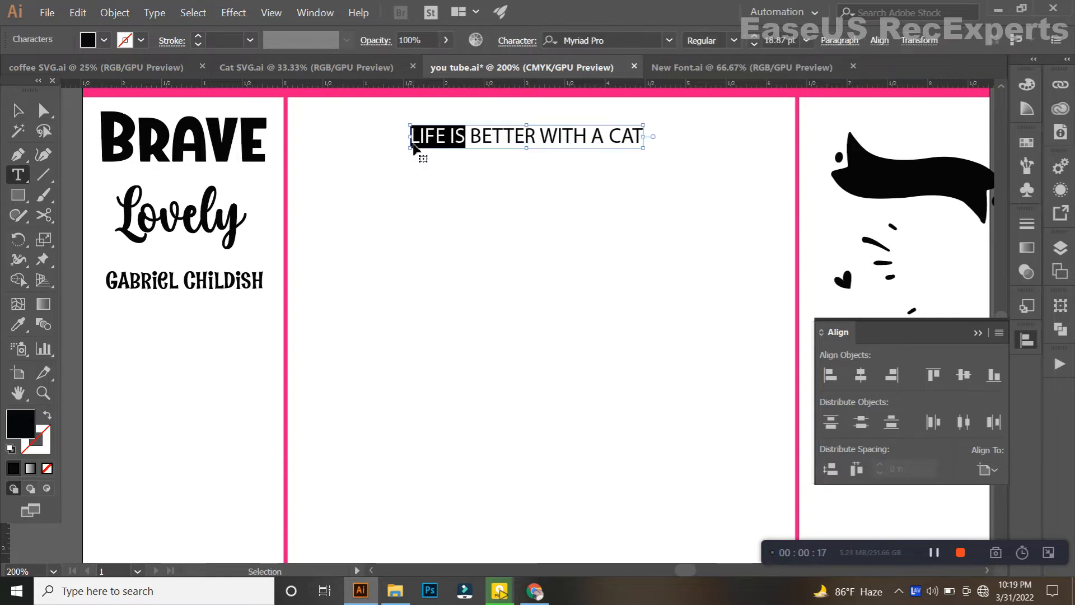
key(ctrl+x)
click(410, 125)
key(ctrl+v)
click(19, 111)
click(491, 164)
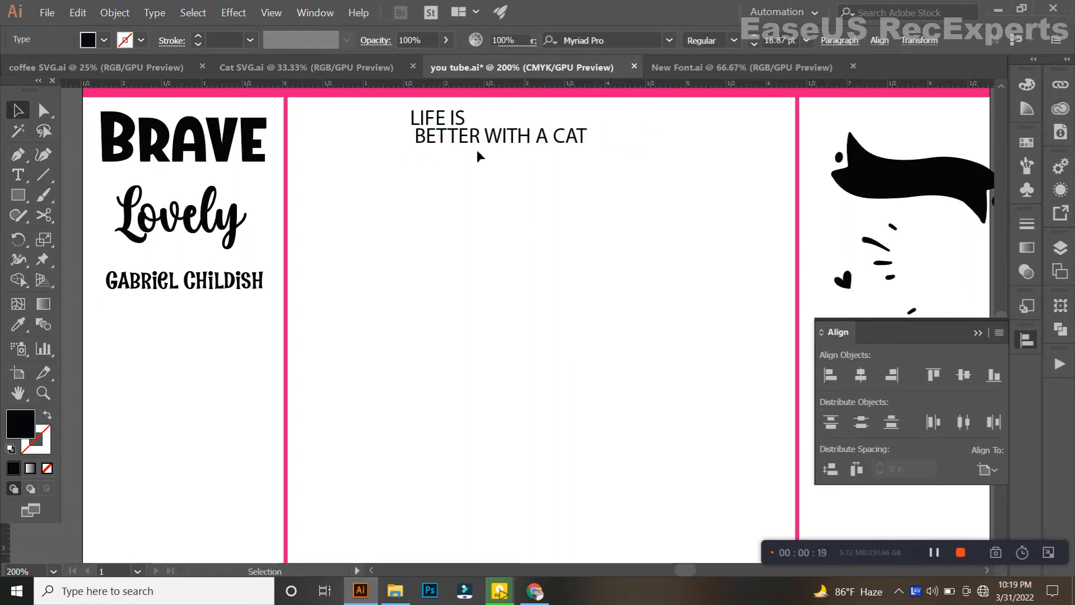
Move "BETTER WITH A CAT" down and split "BETTER" off as a separate text object
drag(493, 139, 520, 167)
click(23, 177)
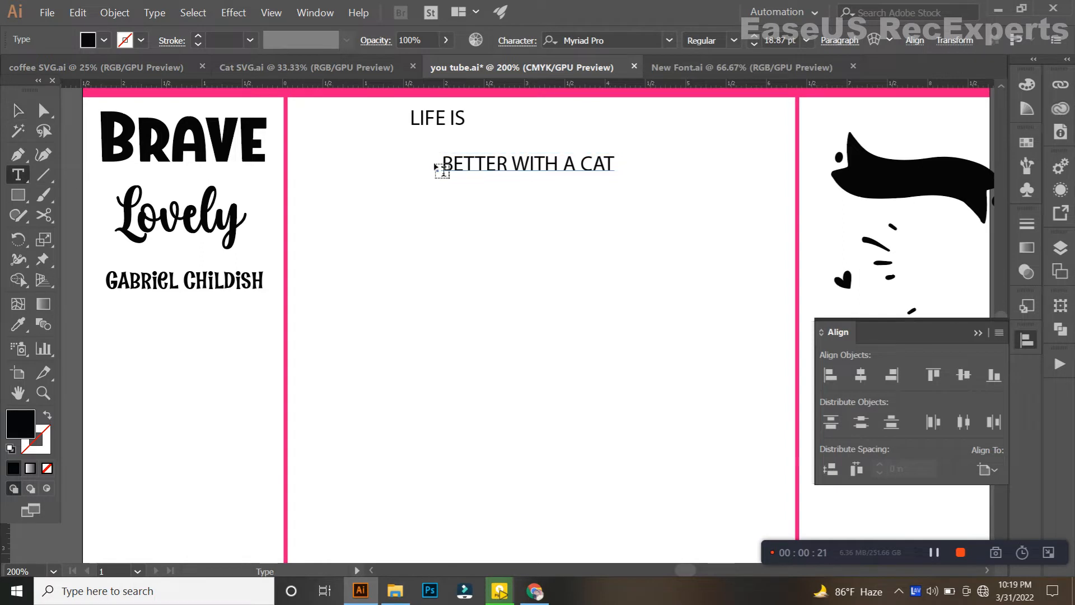
drag(507, 169, 453, 182)
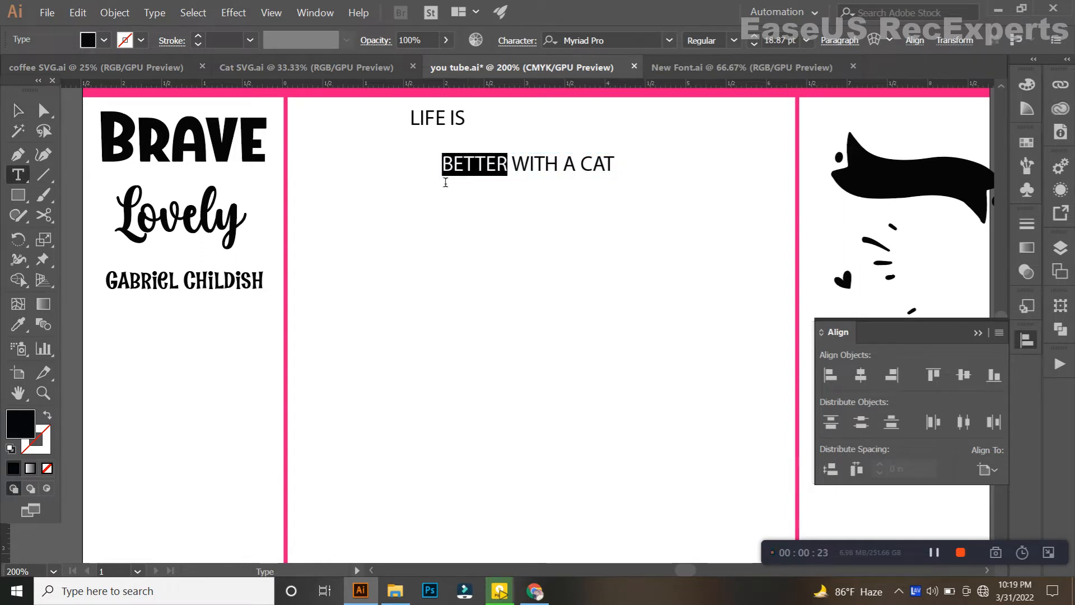
key(ctrl+x)
key(ctrl+shift+v)
click(23, 112)
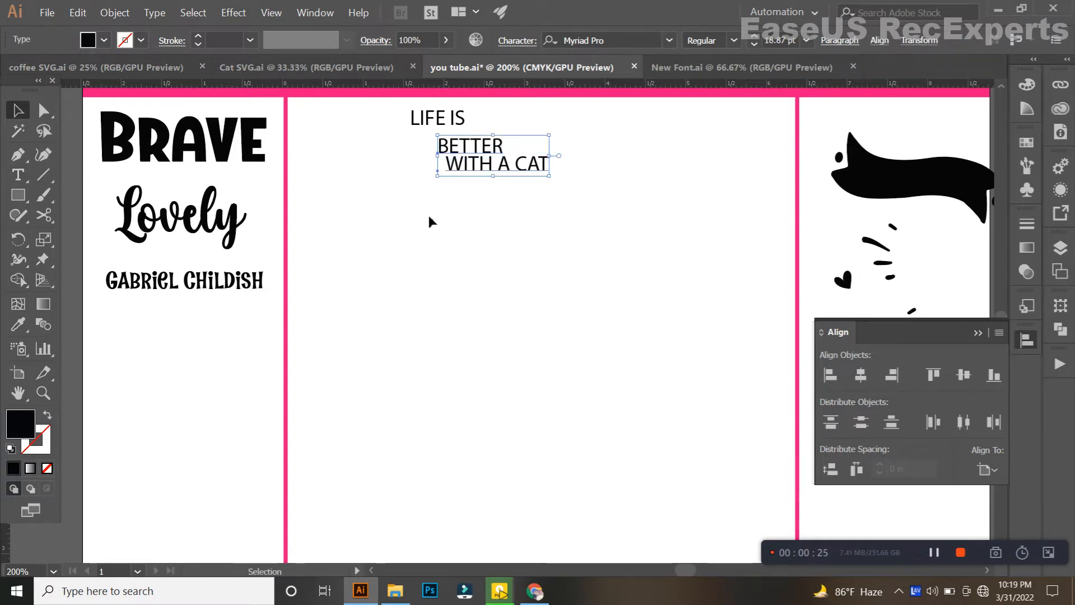
Separate the two pieces, moving "WITH A CAT" off to the right and "BETTER" down to the middle of the design area
click(503, 196)
drag(526, 168, 703, 151)
click(482, 156)
drag(483, 160, 501, 250)
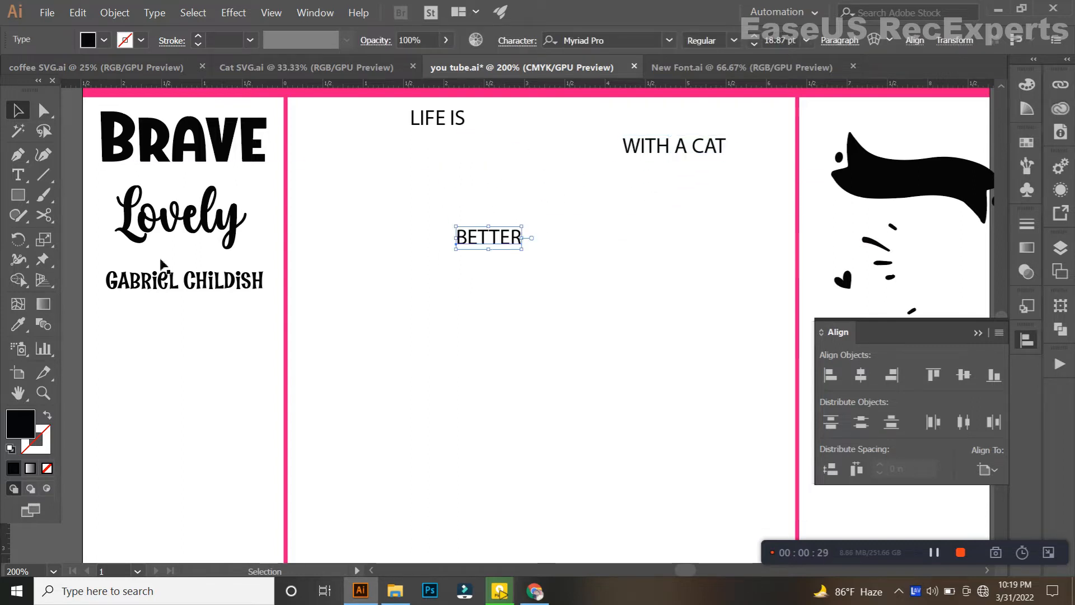
Apply the "Lovely" sample's Hey Lovely Hearts Script style to "BETTER" and change the word to Title Case
click(20, 325)
click(184, 230)
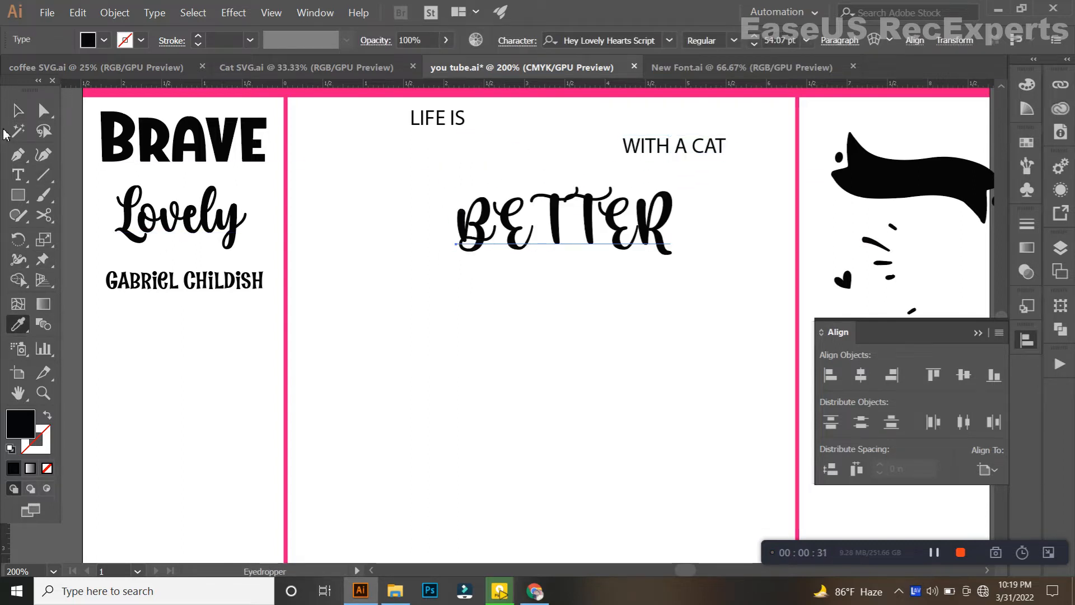
key(v)
click(155, 12)
mouse_move(186, 201)
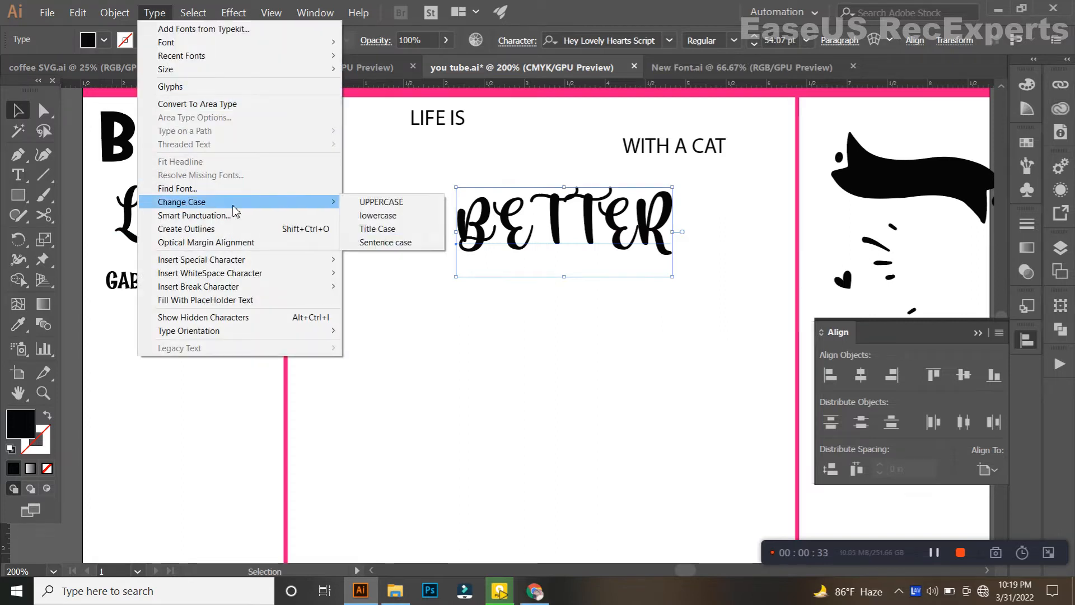
click(366, 229)
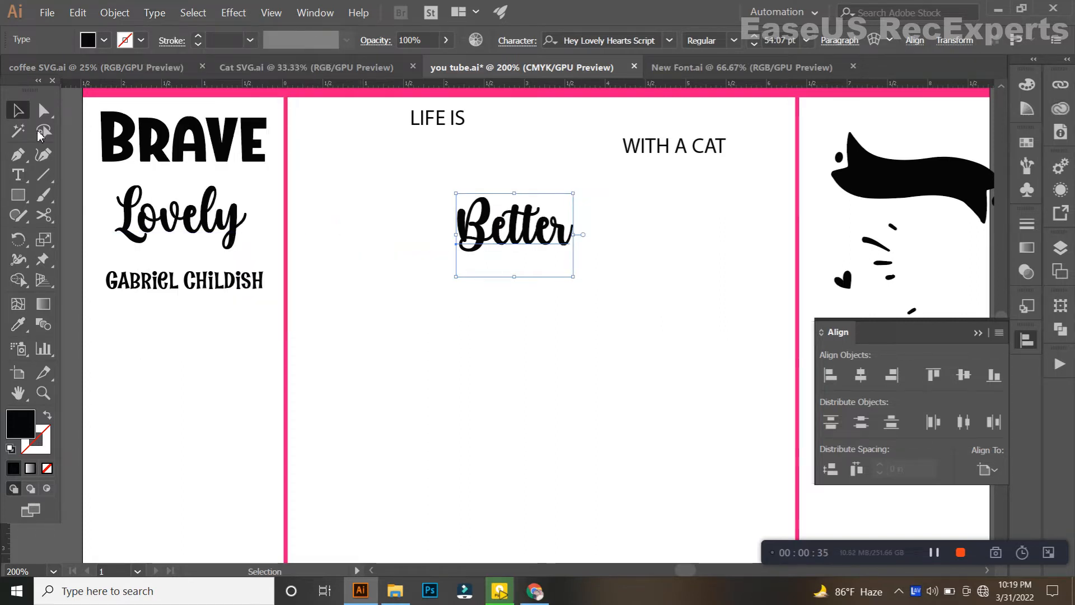
Scale the word "Better" up to a little over twice its width in the centre of the design area
key(space)
drag(506, 277, 444, 270)
drag(519, 235, 600, 283)
click(523, 282)
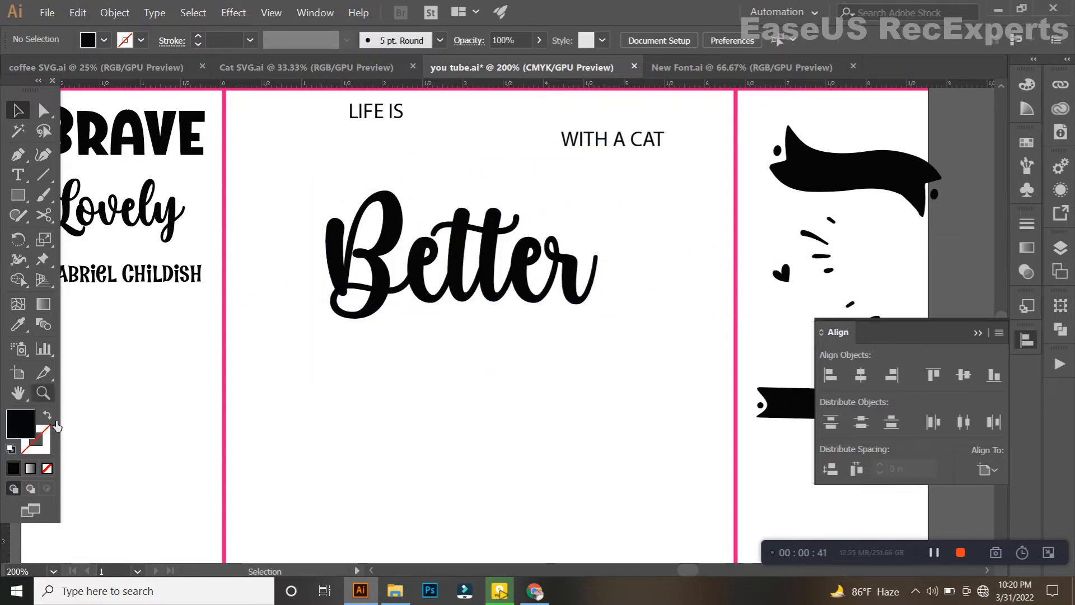
Place vertical guides at both sides of "Better" and shrink the word slightly to fit between them
drag(5, 553, 326, 490)
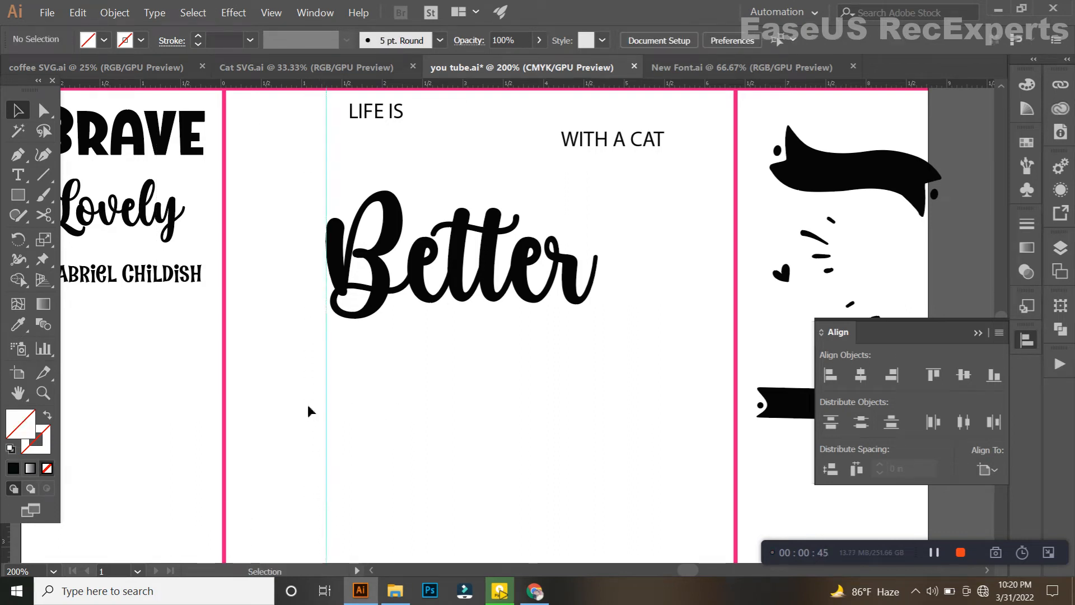
drag(9, 535, 585, 492)
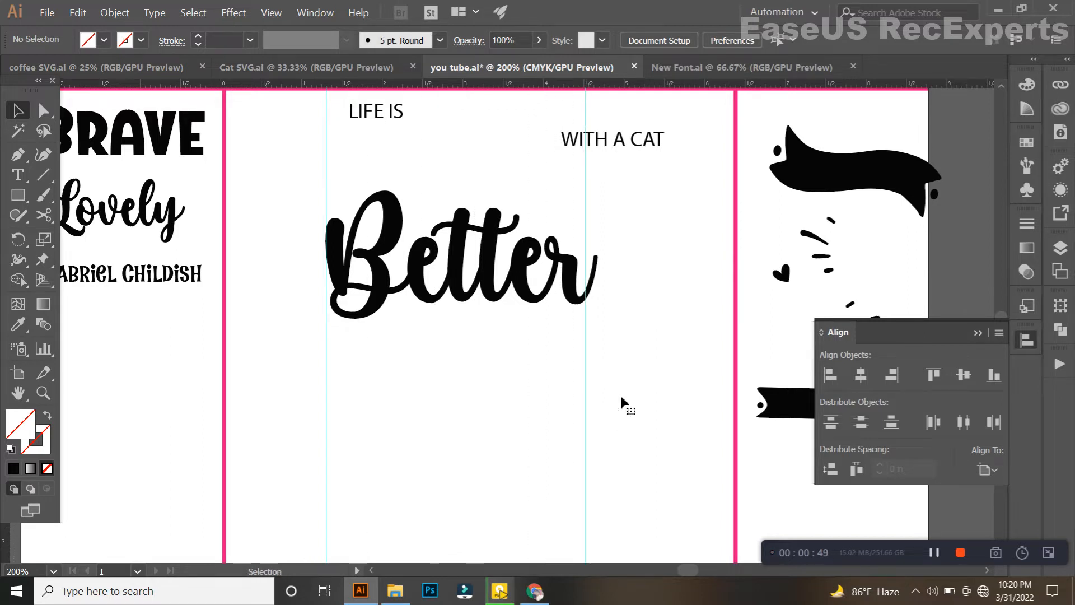
click(600, 303)
drag(602, 285, 587, 284)
click(624, 267)
Move the wavy ribbon banner from the graphics column to just above the word "Better"
drag(744, 179, 468, 193)
scroll(458, 185, up, 1)
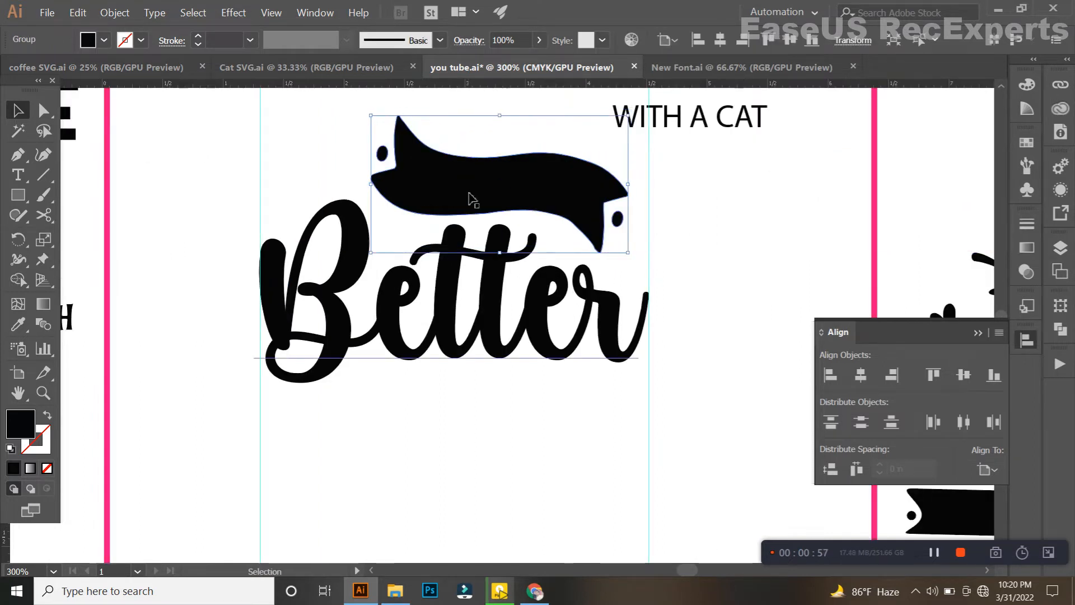
click(690, 256)
scroll(555, 246, down, 1)
click(514, 303)
click(506, 206)
mouse_move(499, 461)
mouse_down()
mouse_move(526, 318)
mouse_move(529, 207)
mouse_up()
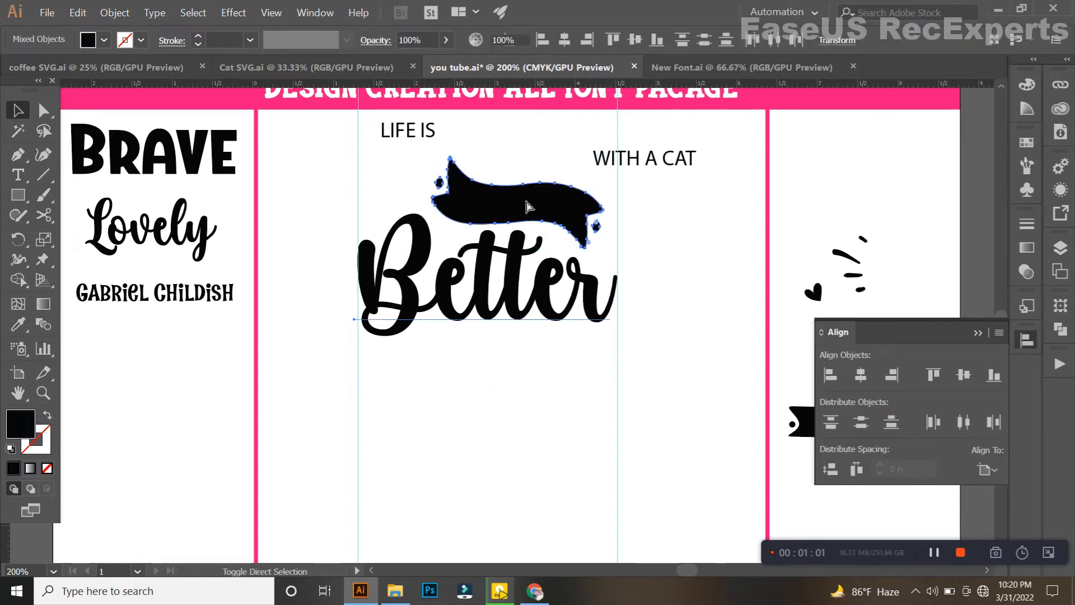
click(529, 207)
click(488, 445)
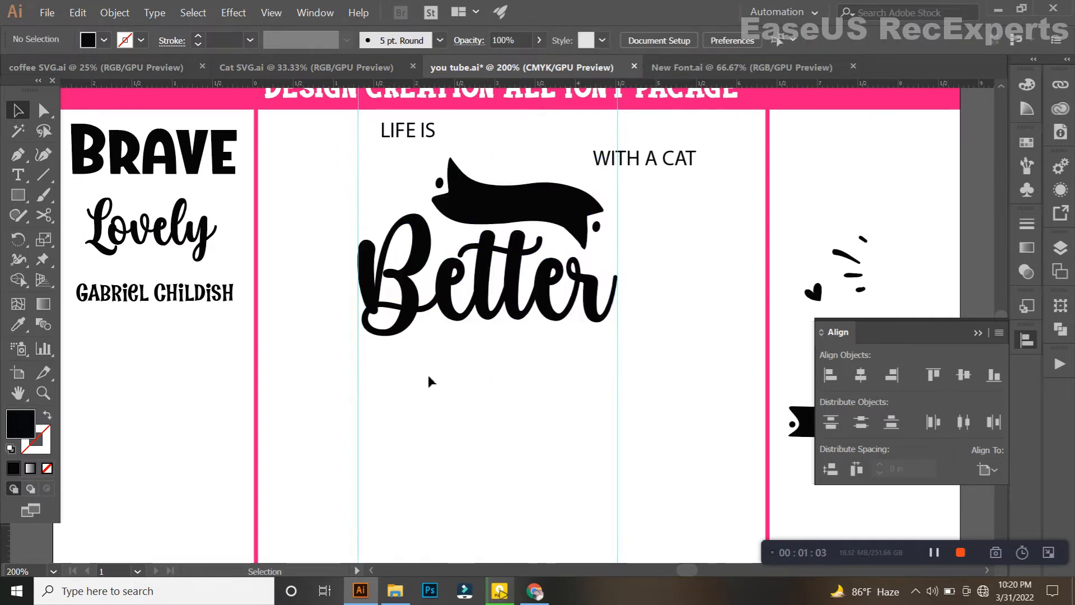
Draw an open curved path with the Pen tool along the inside of the ribbon's lower edge
click(18, 151)
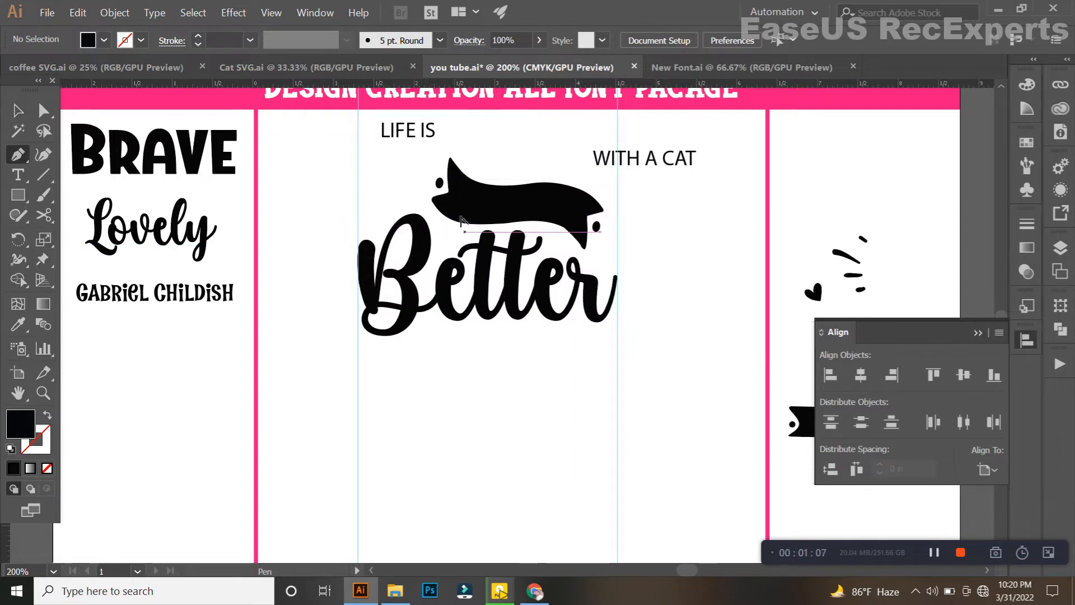
scroll(468, 208, up, 4)
scroll(259, 259, down, 2)
click(164, 245)
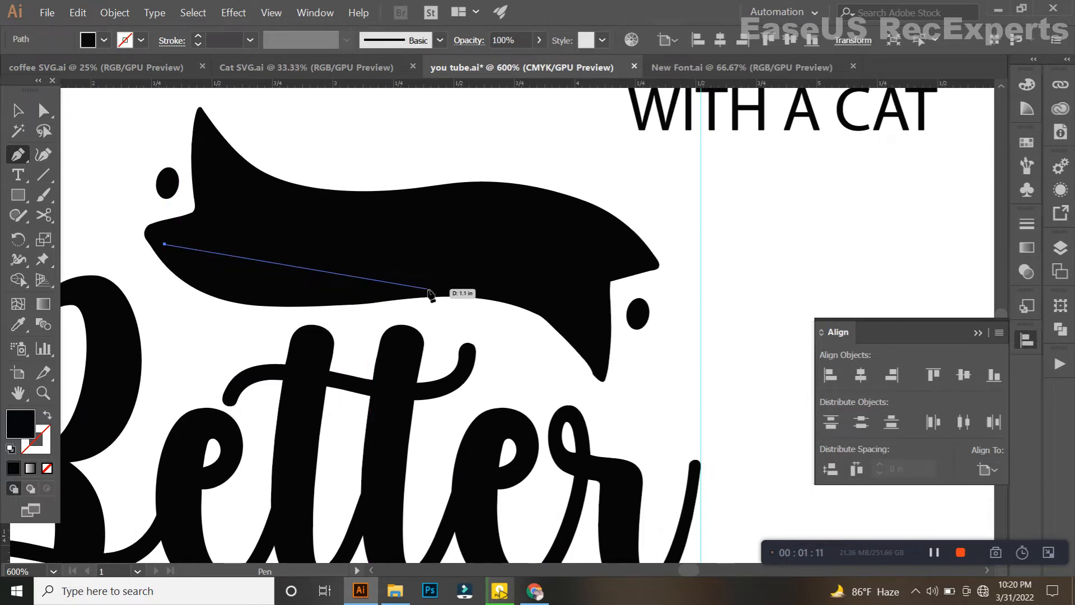
drag(427, 287, 587, 270)
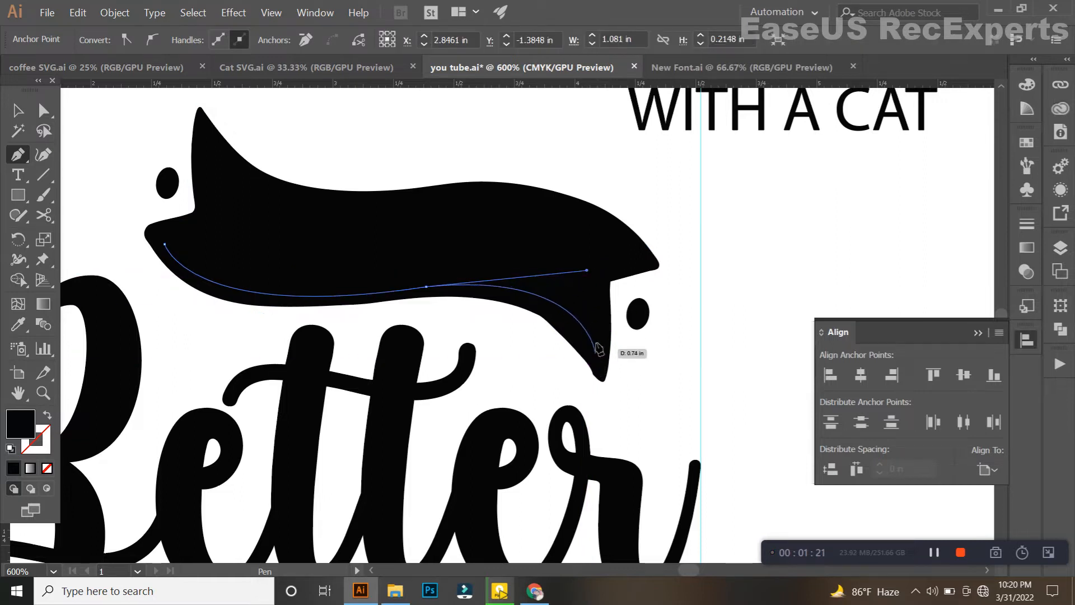
drag(587, 270, 562, 277)
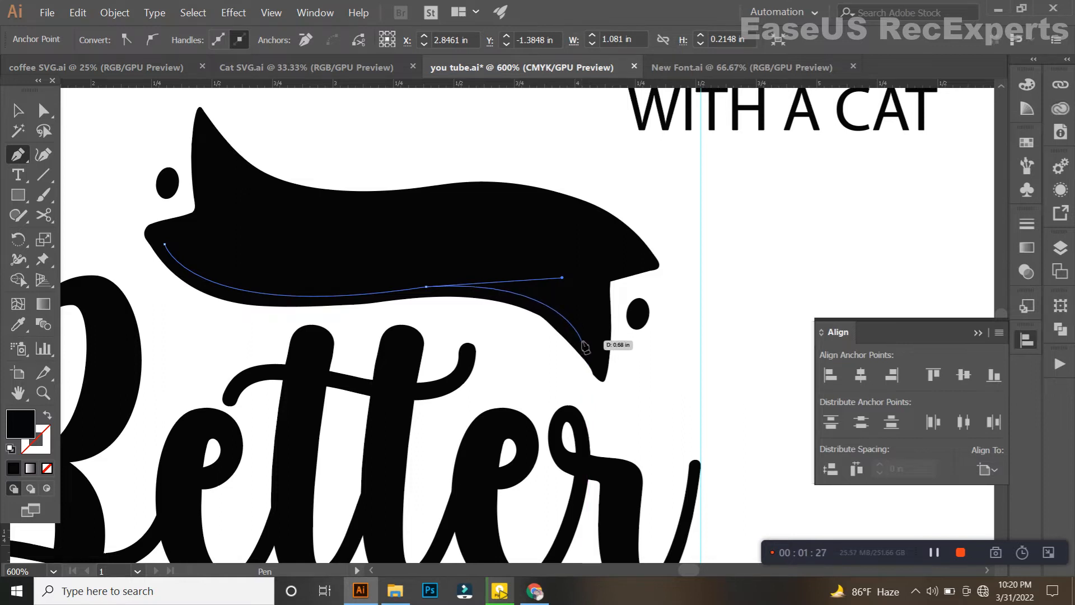
click(580, 339)
Swap the curved path's fill and stroke so it has a black stroke and no fill
key(shift+x)
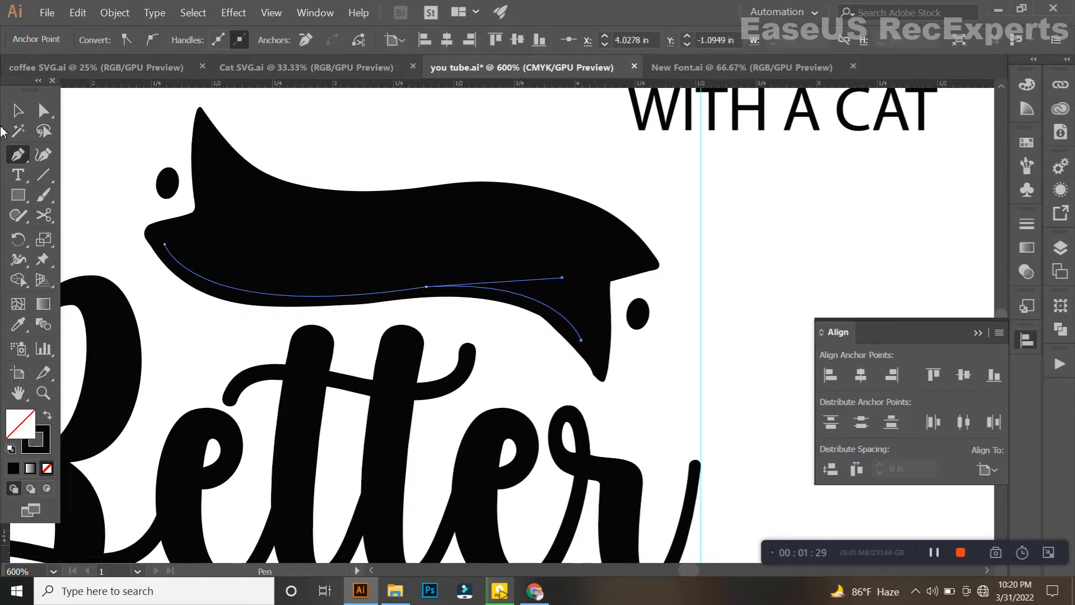
click(19, 113)
scroll(414, 227, down, 3)
drag(460, 245, 523, 237)
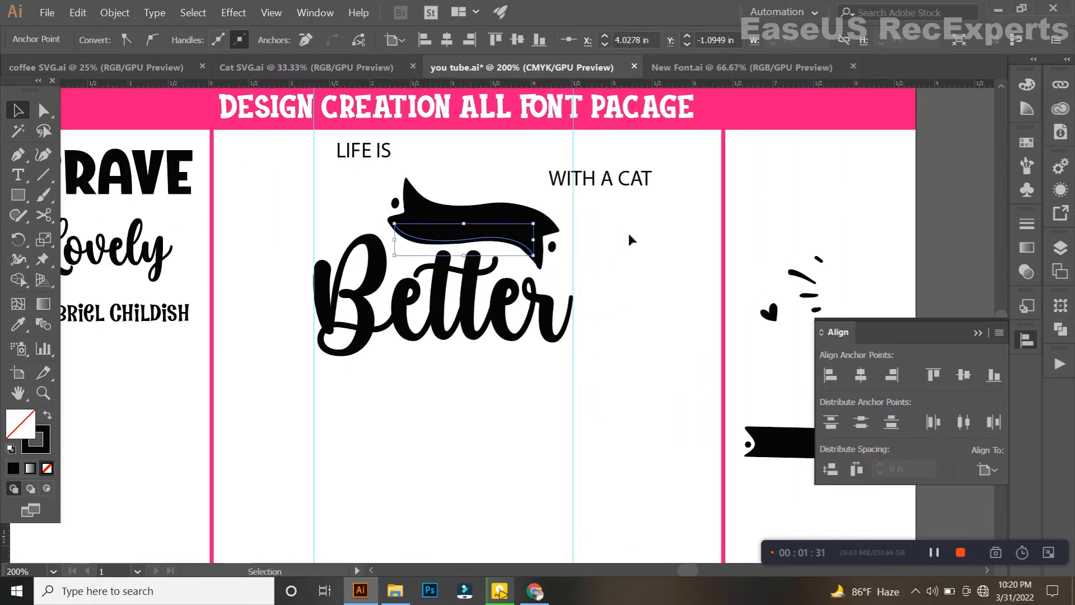
click(630, 235)
click(495, 243)
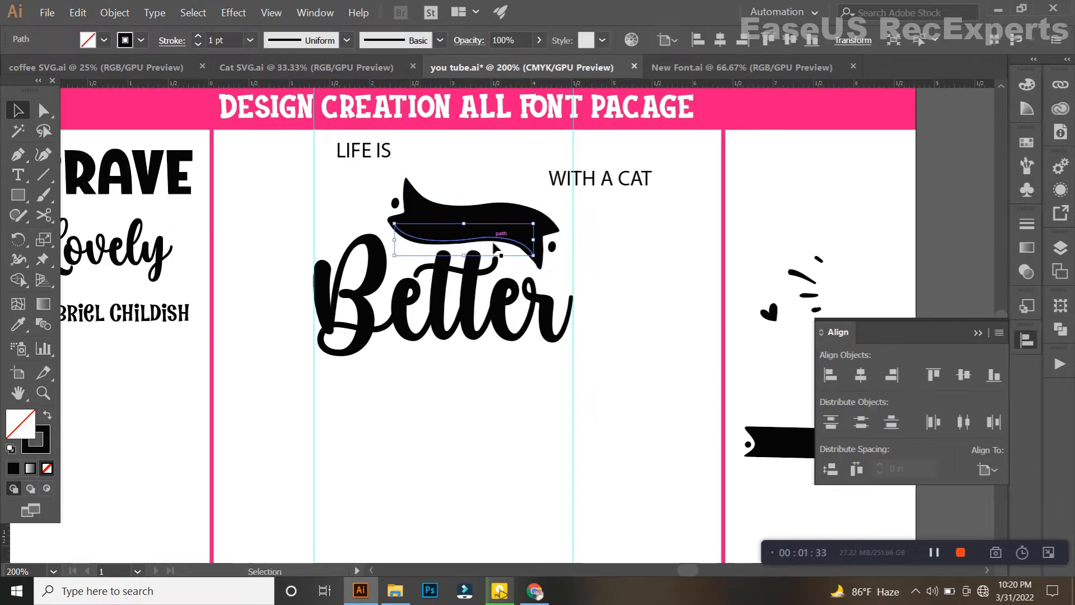
Apply the "Gabriel Childish" sample's font style to the "LIFE IS" text
click(352, 157)
click(18, 324)
click(197, 318)
click(18, 110)
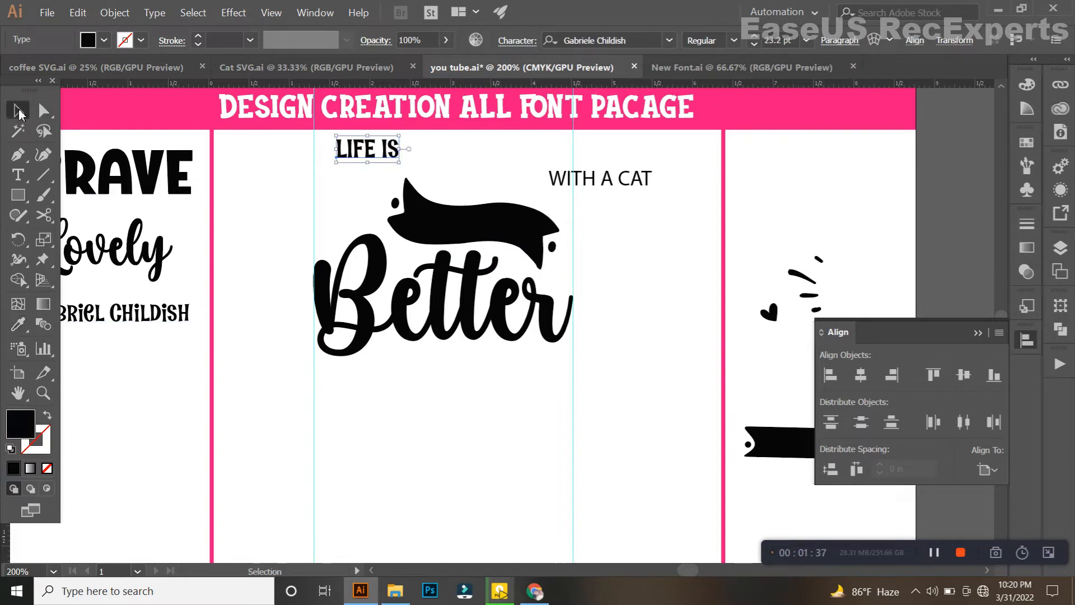
Change "LIFE IS" to UPPERCASE and enlarge the text to 30.96 pt
click(154, 16)
mouse_move(184, 203)
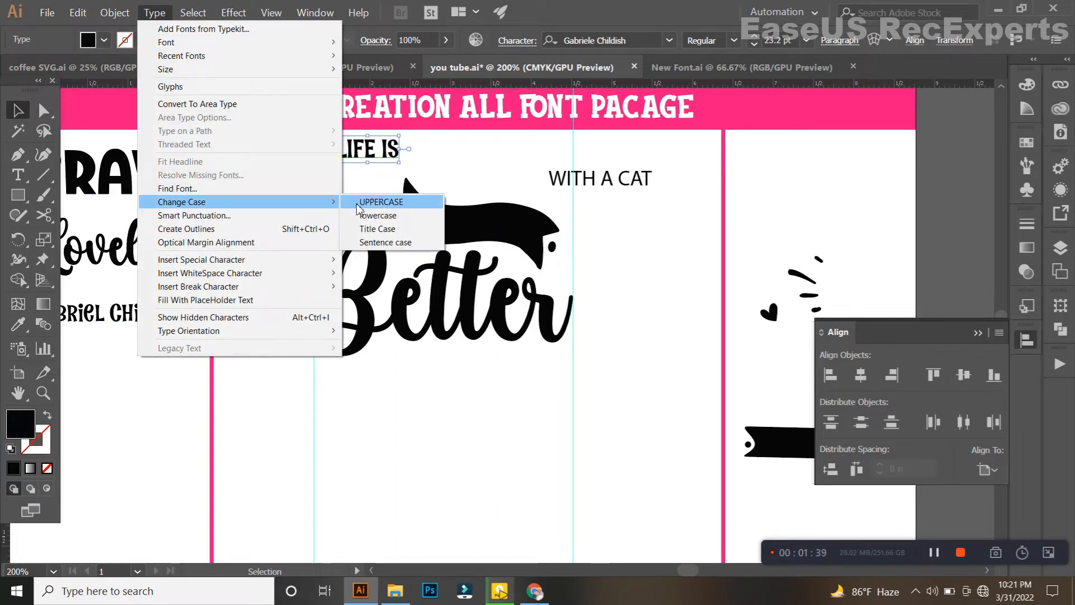
click(362, 204)
click(517, 41)
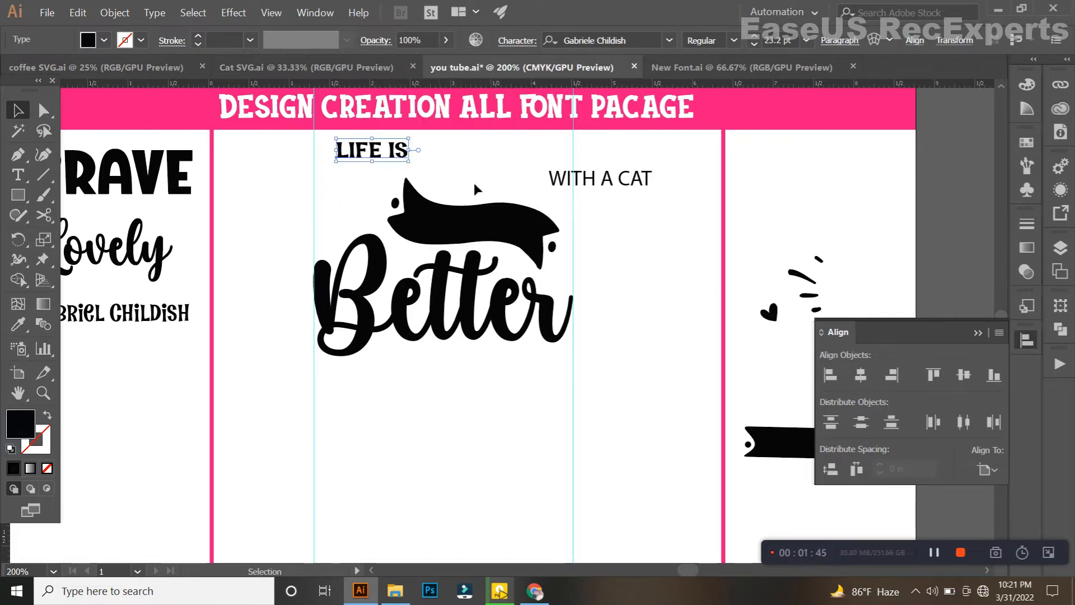
drag(417, 161, 460, 163)
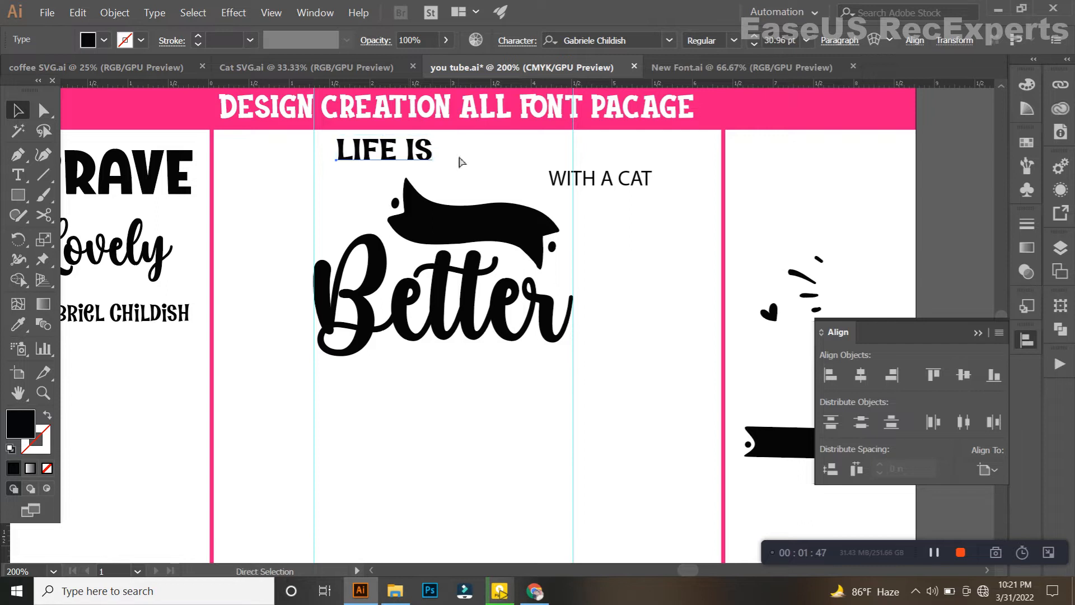
Cut the "LIFE IS" text and paste it as type on the curved path inside the ribbon
key(Delete)
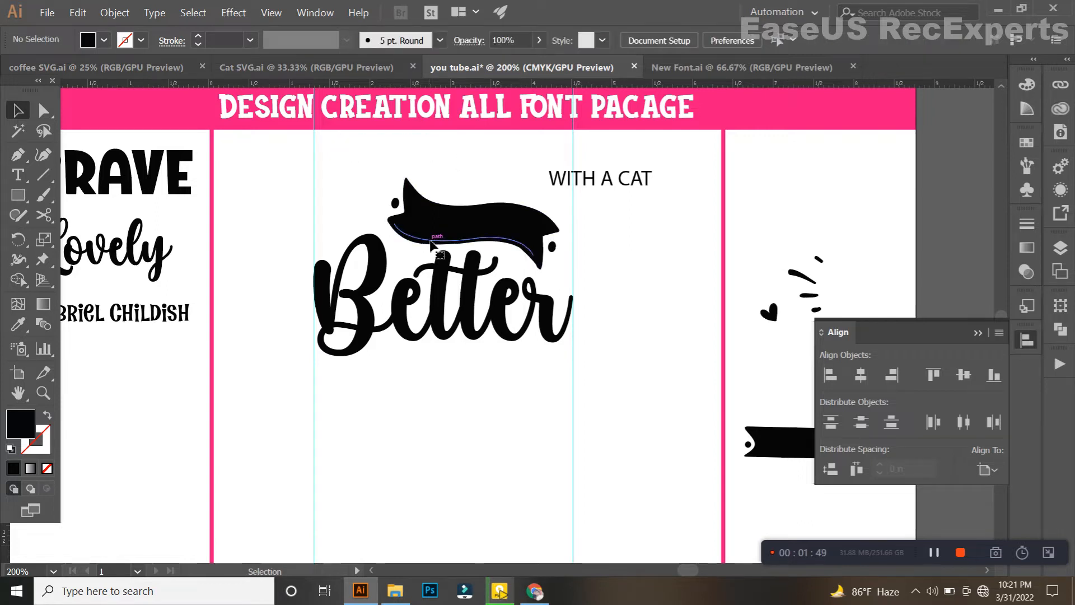
click(430, 240)
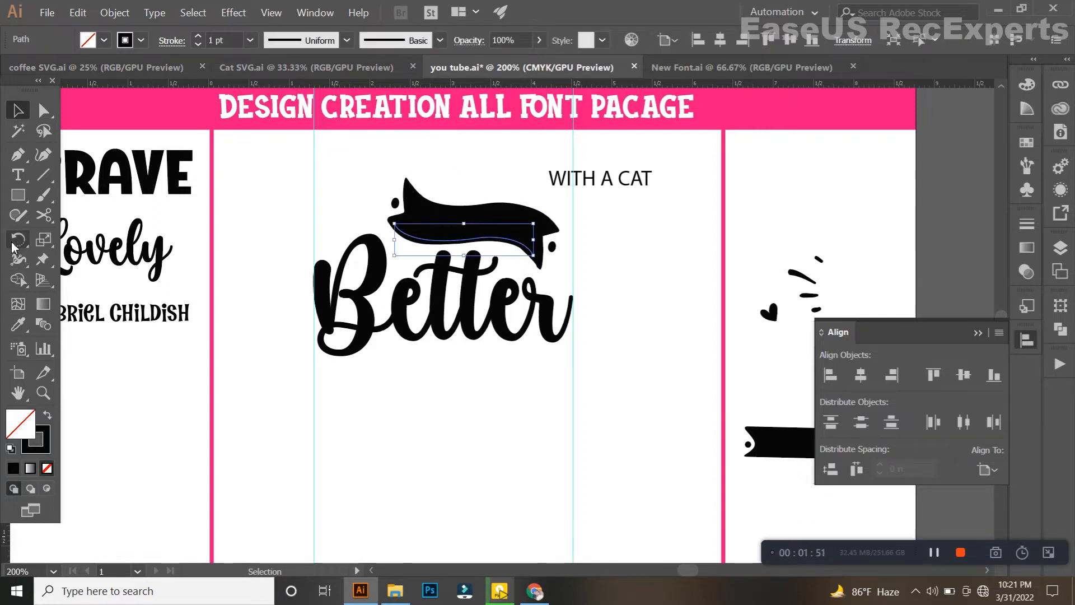
click(18, 175)
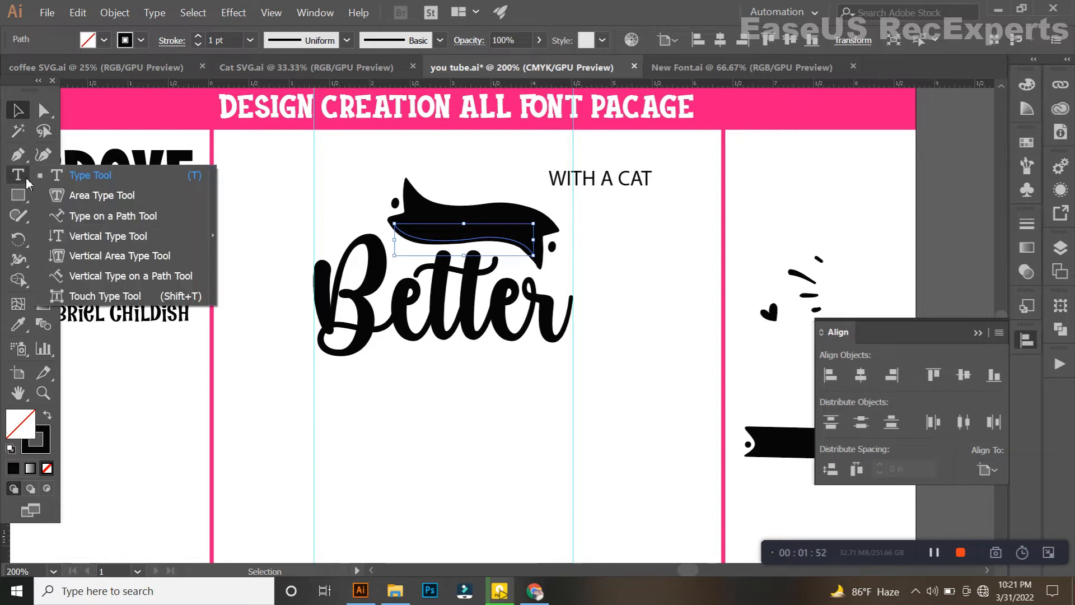
click(66, 217)
alt+scroll(419, 235, up, 4)
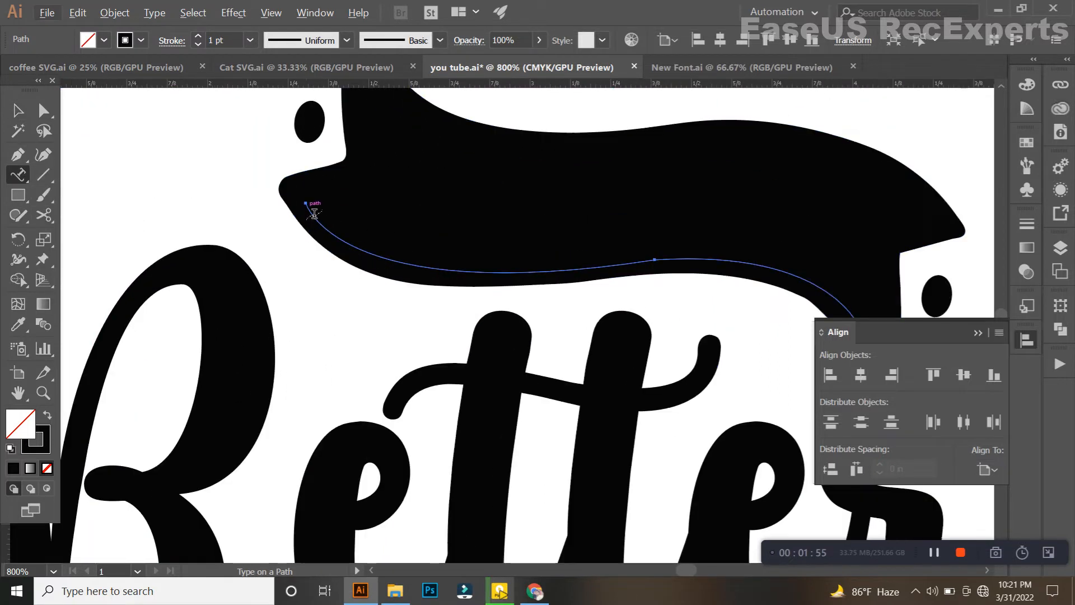
click(314, 213)
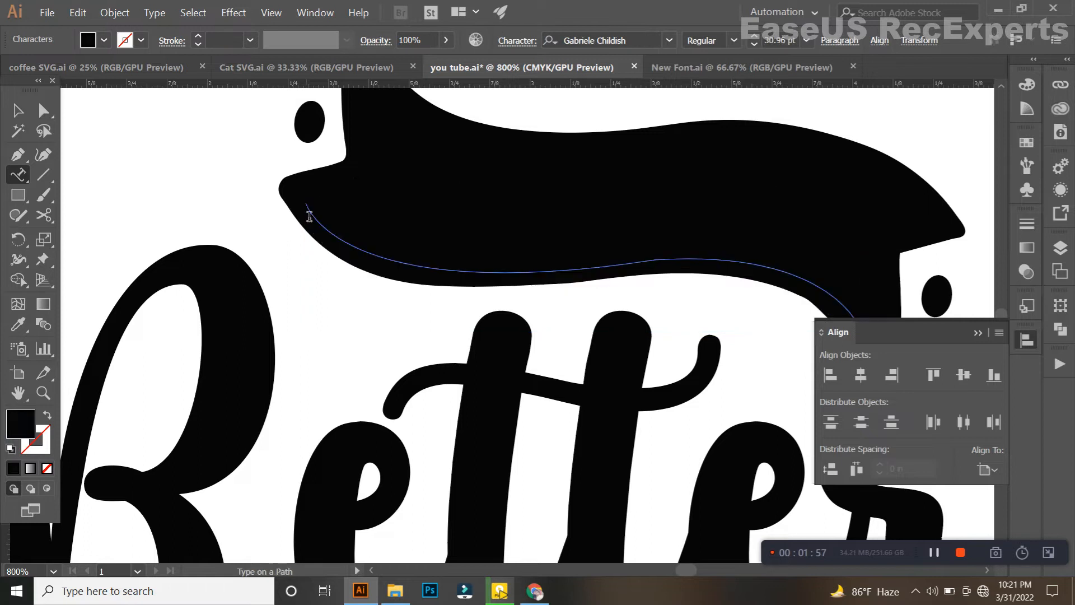
click(18, 111)
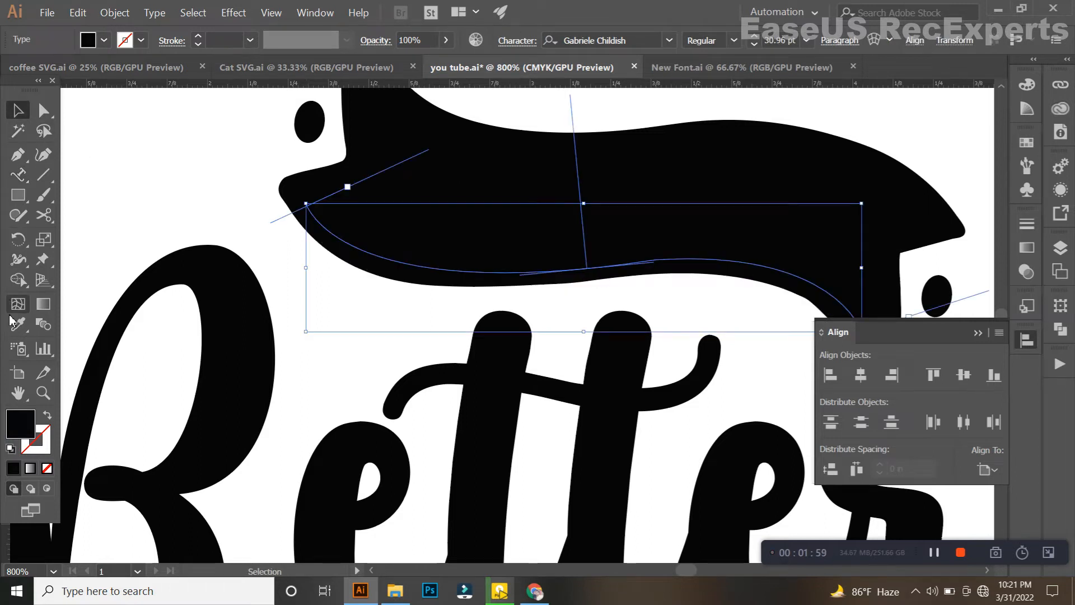
Fill the curved "LIFE IS" text with white sampled from the blank background
click(18, 324)
click(137, 233)
click(18, 111)
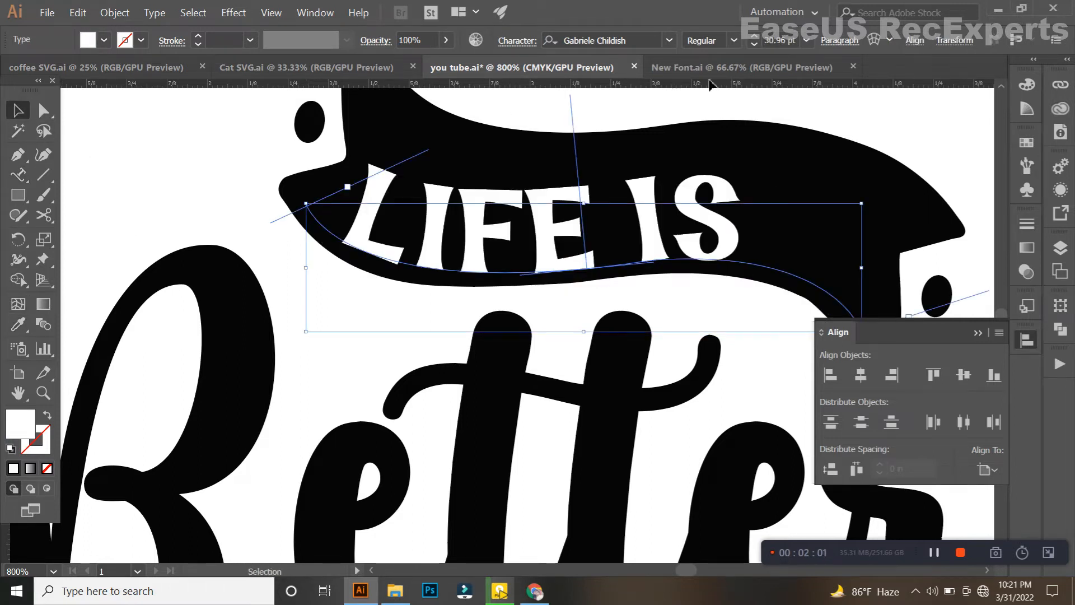
Increase the font size of the curved "LIFE IS" text to 42 pt
scroll(787, 49, up, 10)
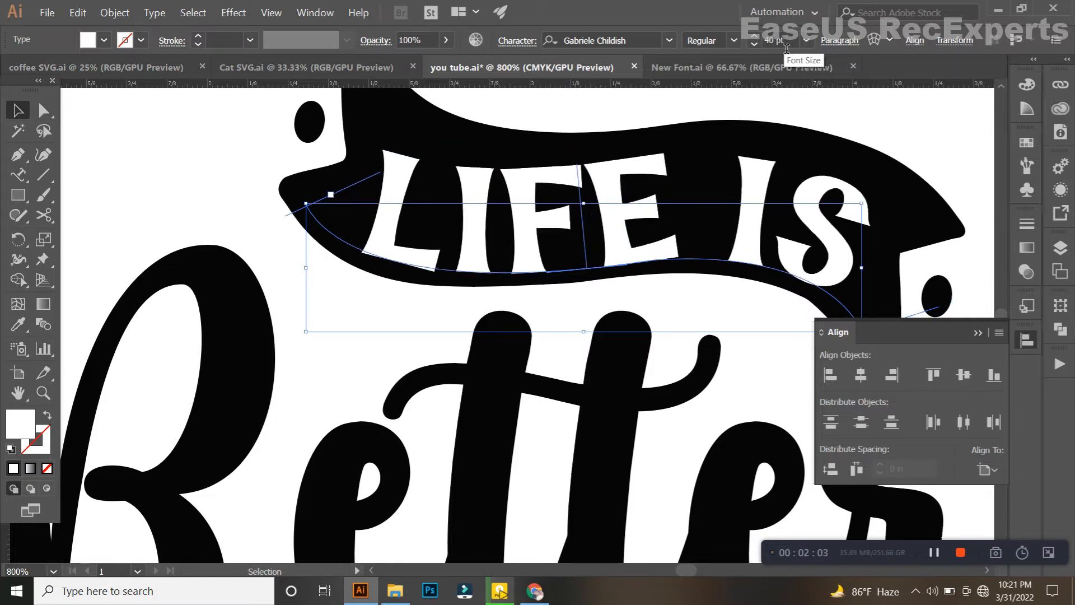
scroll(787, 48, up, 1)
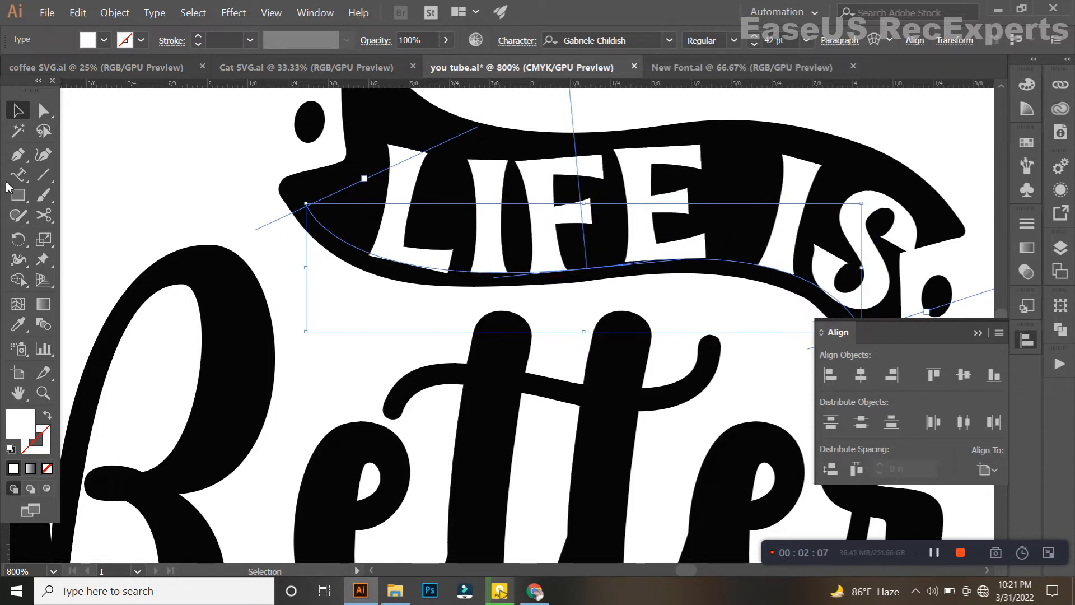
click(221, 179)
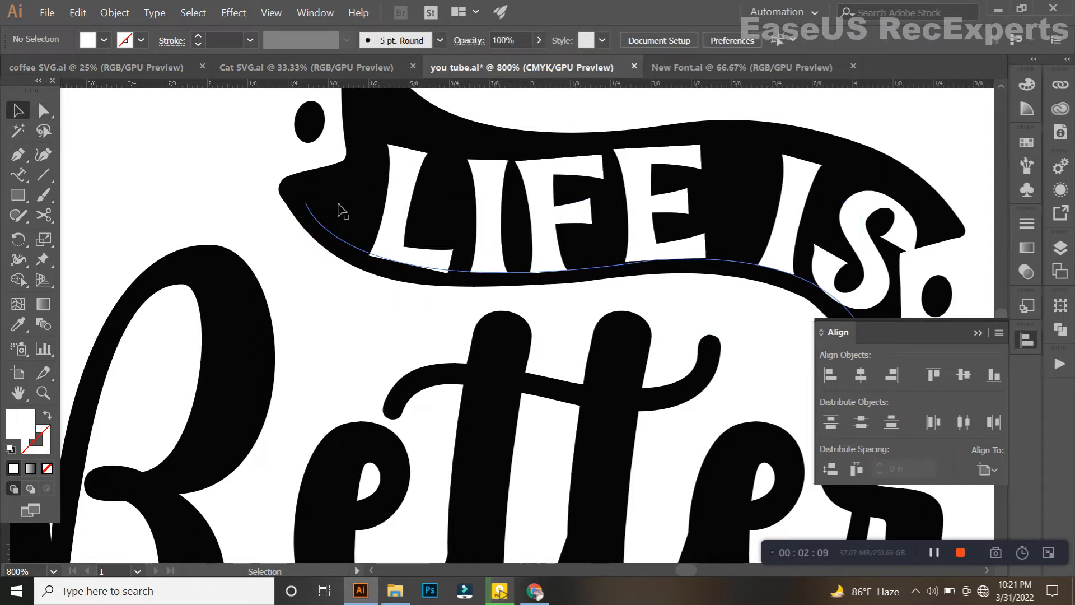
click(414, 222)
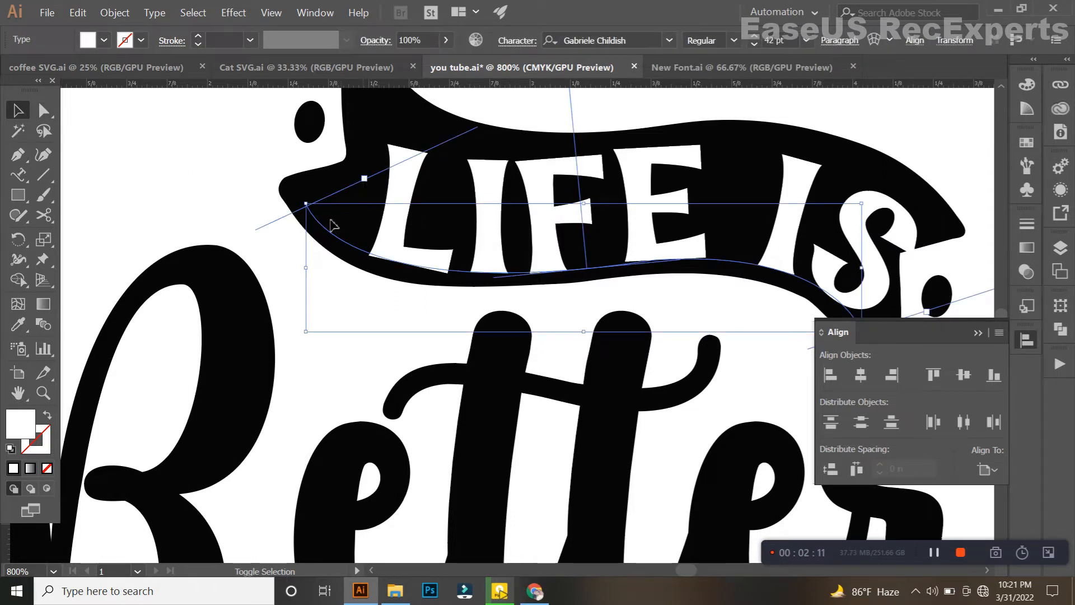
drag(312, 276, 286, 254)
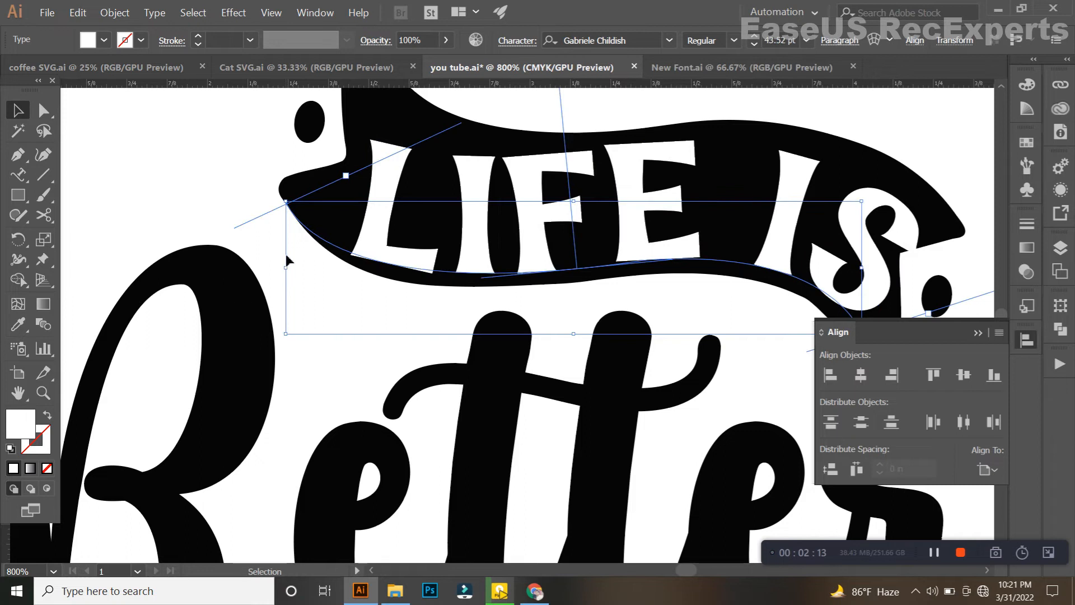
key(Up)
key(Left)
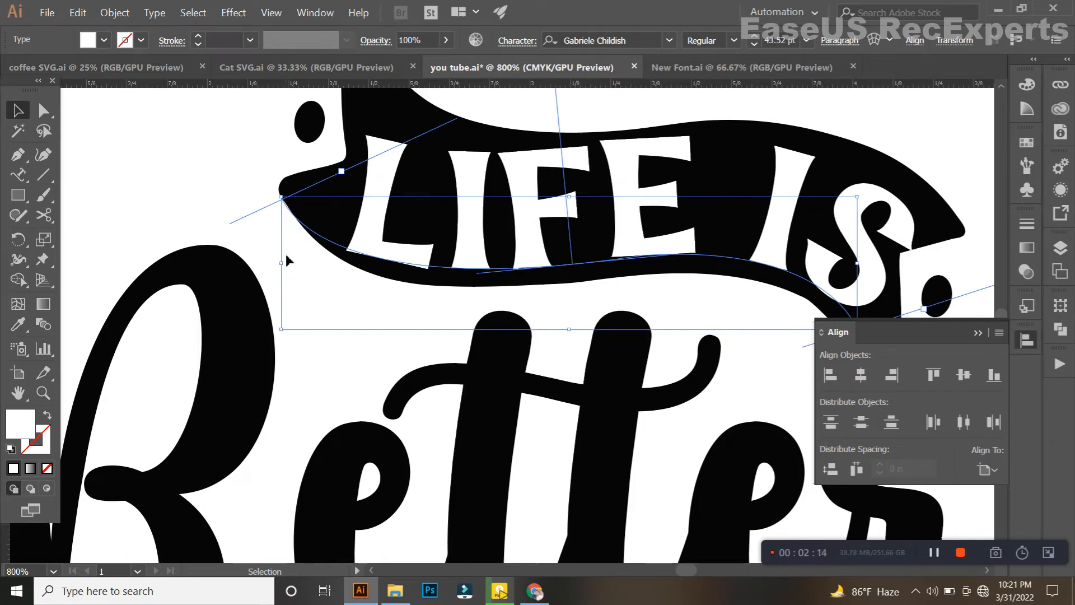
key(Down)
key(Left)
key(ctrl+z)
key(ctrl+z)
key(ctrl+z)
key(ctrl+z)
key(ctrl+z)
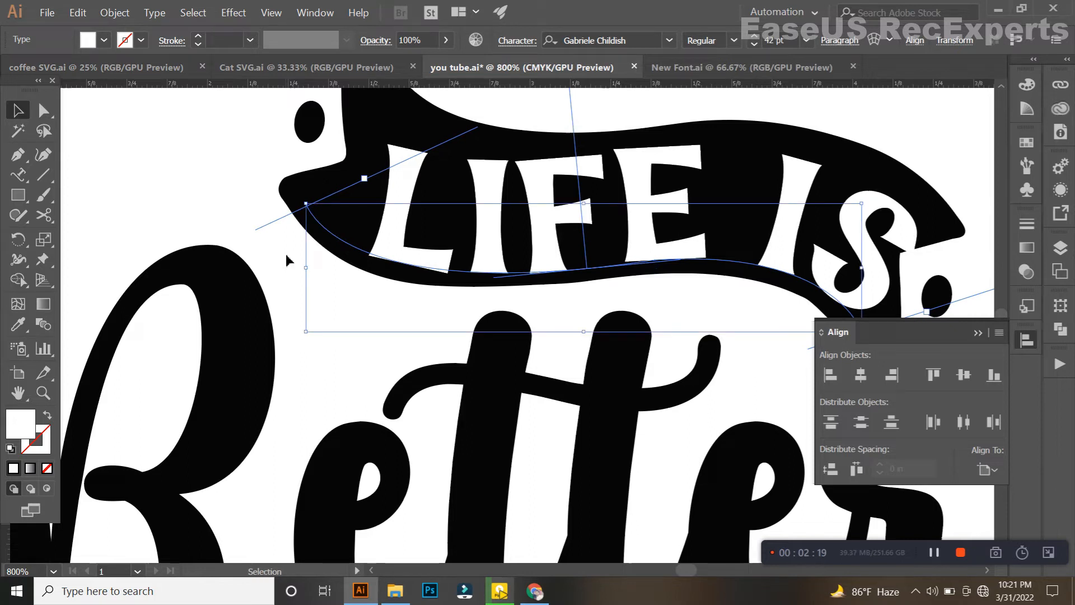
Nudge the curved "LIFE IS" text slightly left and up inside the ribbon
key(Left)
key(Up)
key(Left)
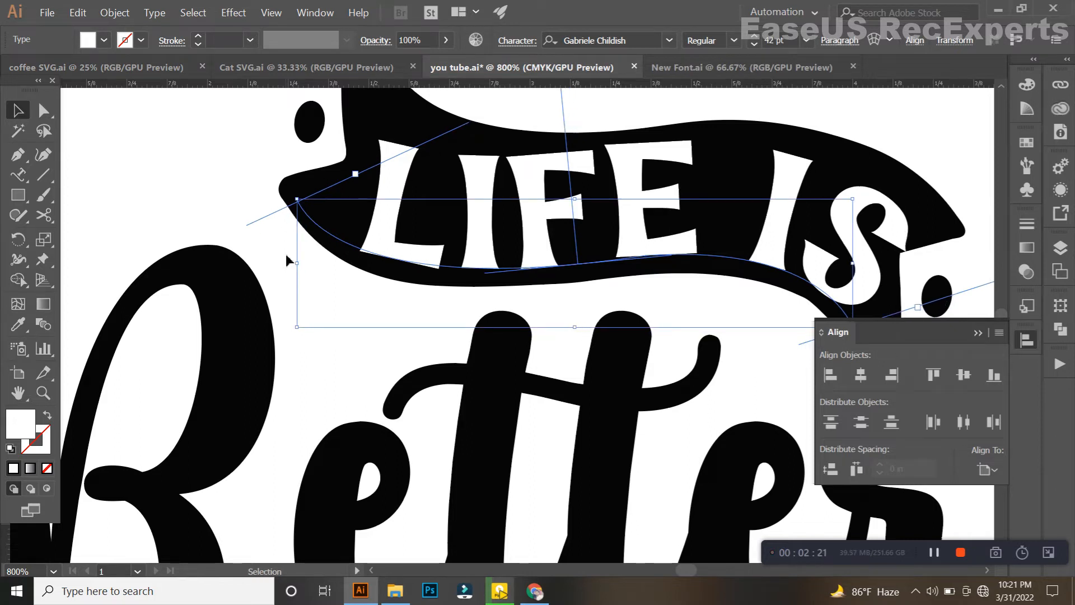
key(ctrl+minus)
key(ctrl+minus)
key(ctrl+minus)
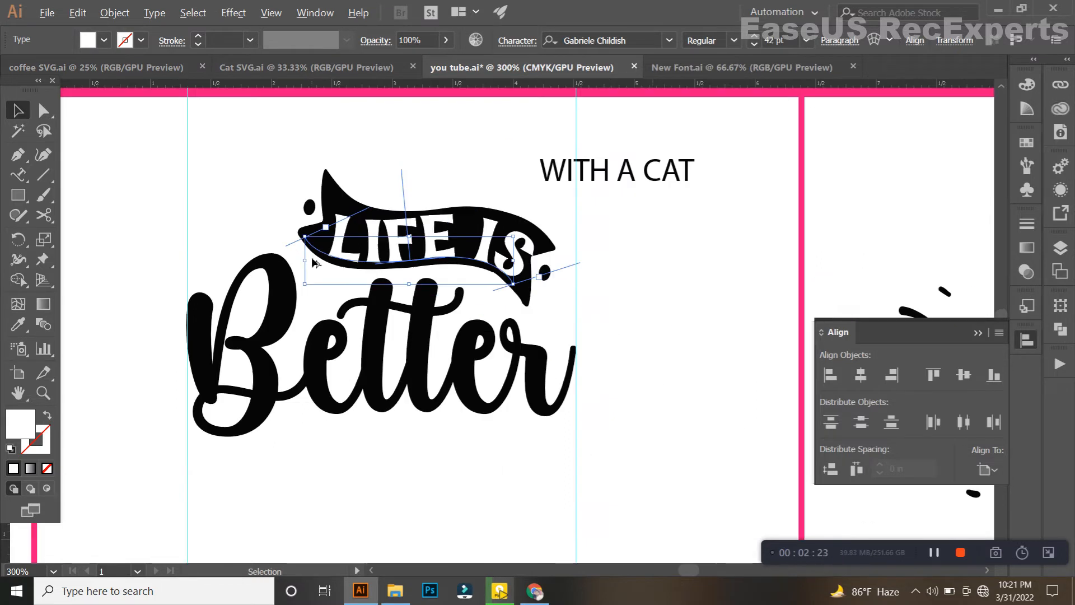
Rotate the curved "LIFE IS" text slightly clockwise to follow the slope of the ribbon
click(653, 280)
click(518, 263)
scroll(519, 268, up, 1)
drag(523, 266, 522, 273)
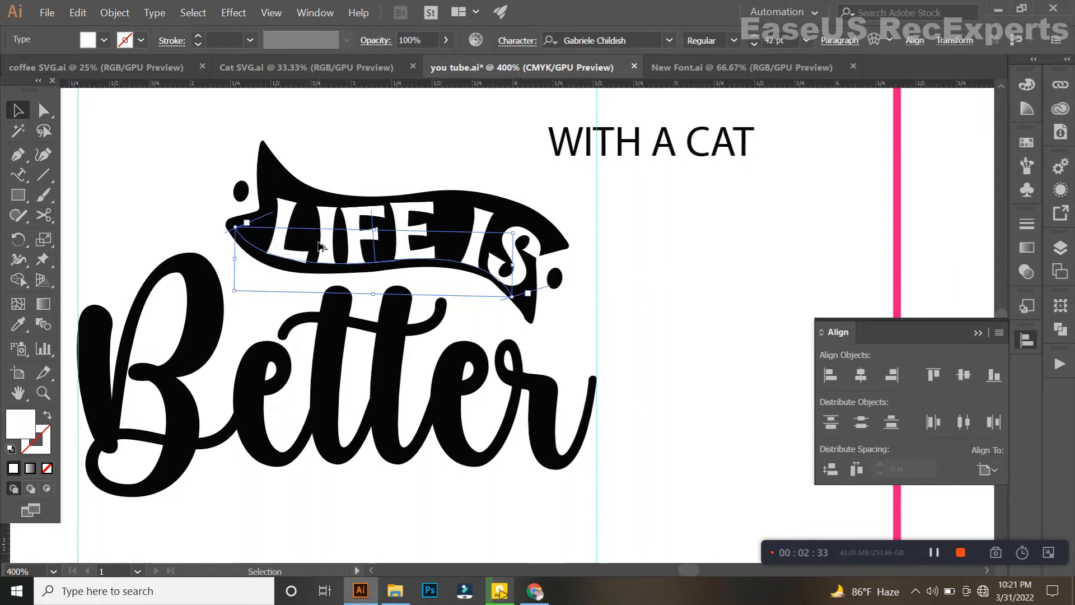
scroll(310, 240, up, 2)
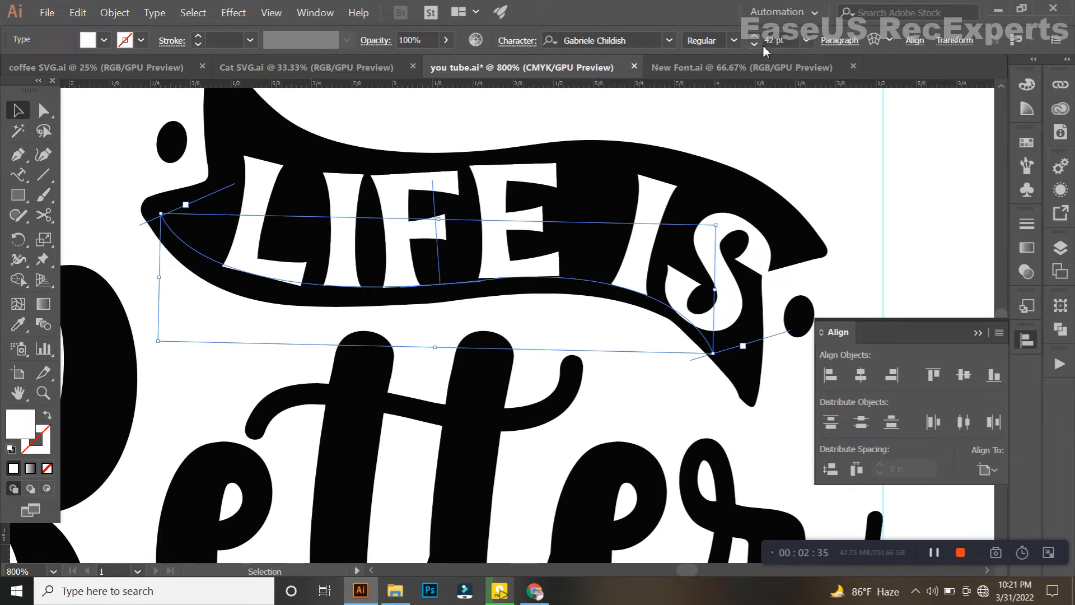
scroll(791, 51, down, 1)
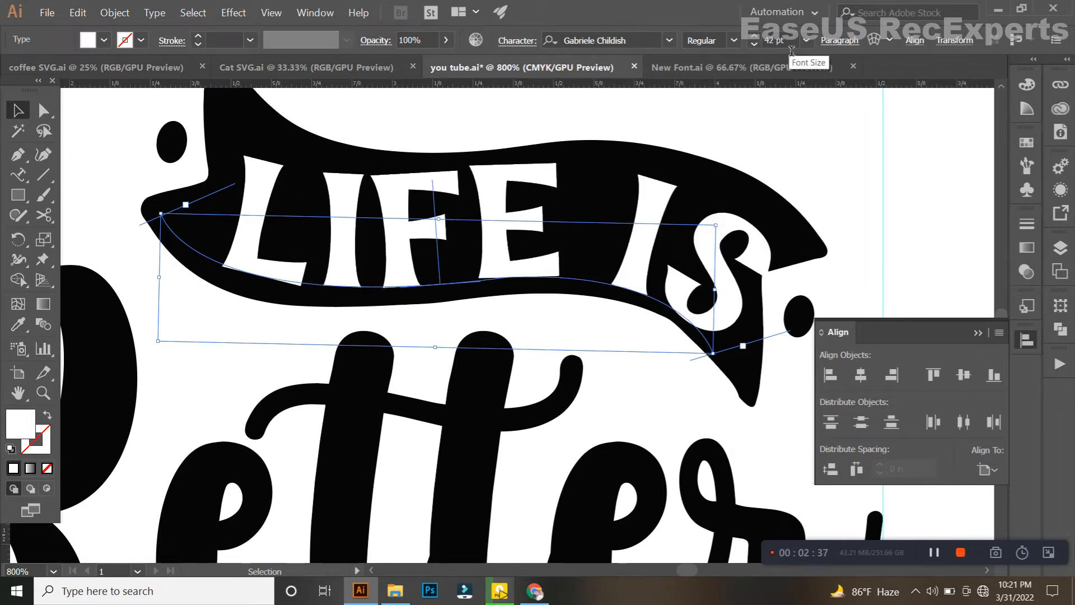
key(Left)
key(Left)
key(Left)
key(Left)
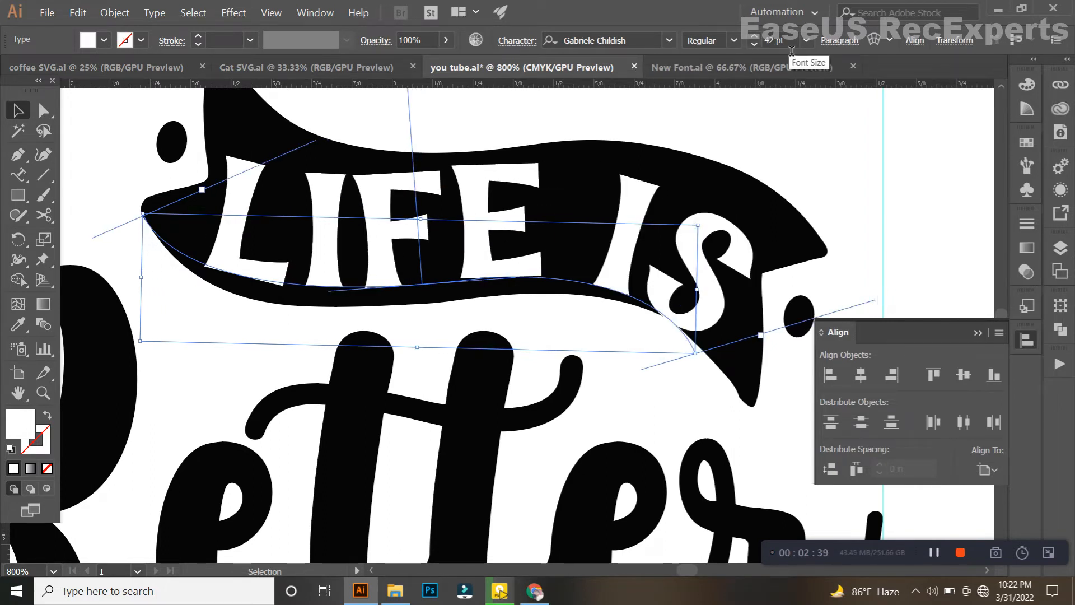
scroll(792, 51, up, 1)
scroll(792, 51, down, 1)
scroll(791, 51, up, 1)
scroll(792, 51, down, 1)
key(Right)
key(Right)
key(Right)
key(Right)
scroll(792, 51, up, 1)
scroll(792, 50, down, 1)
scroll(792, 51, up, 1)
scroll(792, 51, down, 1)
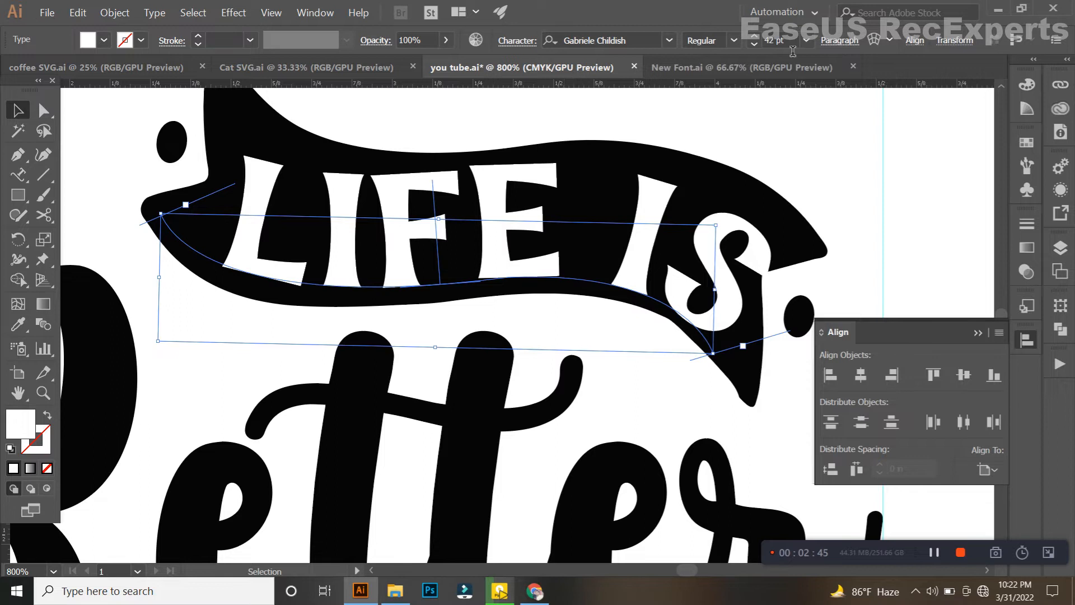
Fine-tune the "LIFE IS" position in the ribbon by nudging it slightly left and up, and deselect it
key(Left)
key(Left)
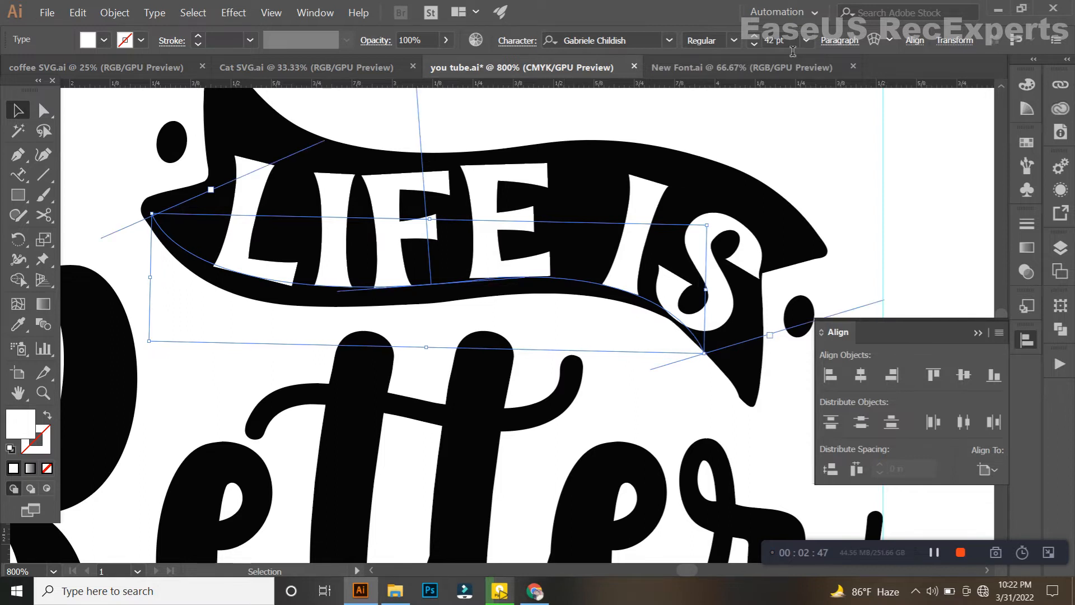
key(Up)
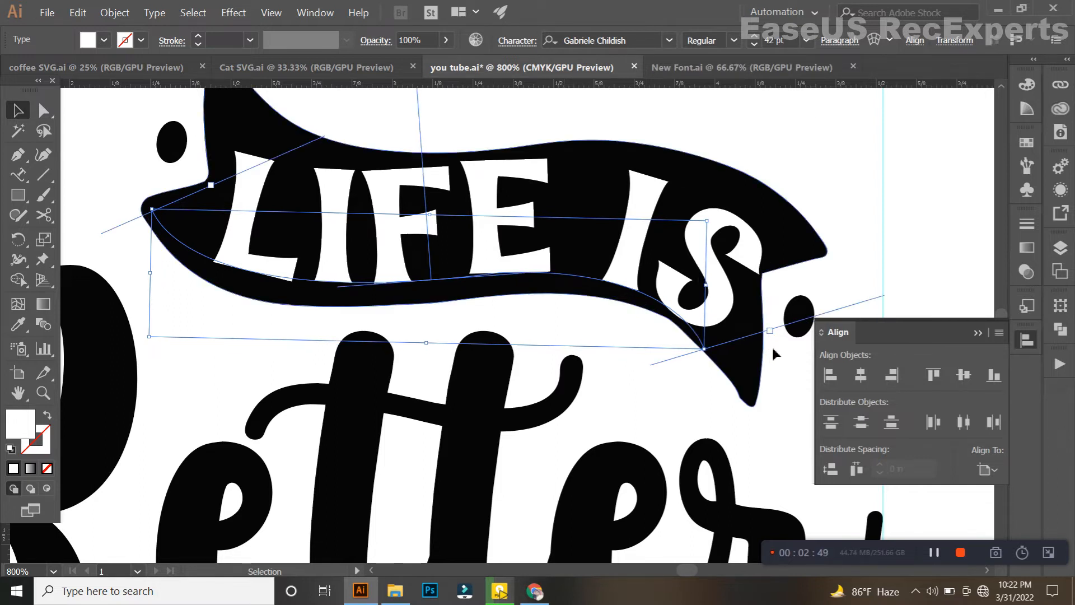
drag(715, 287, 712, 275)
scroll(713, 274, down, 3)
click(793, 314)
drag(793, 314, 600, 276)
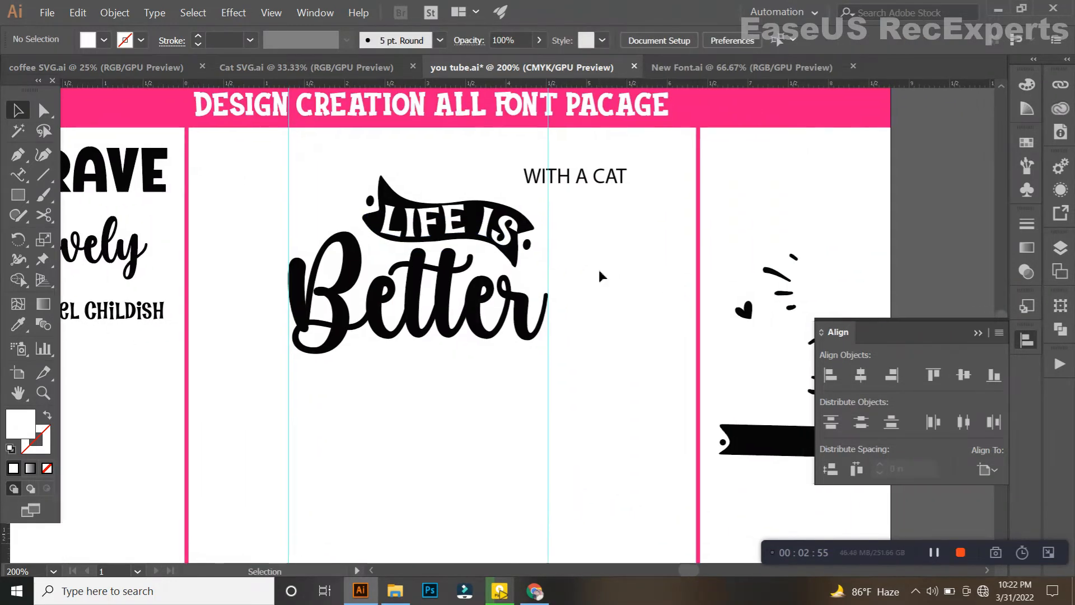
Expand the "LIFE IS" ribbon and "Better" lettering into shapes with the Object and Fill options enabled
drag(440, 280, 446, 274)
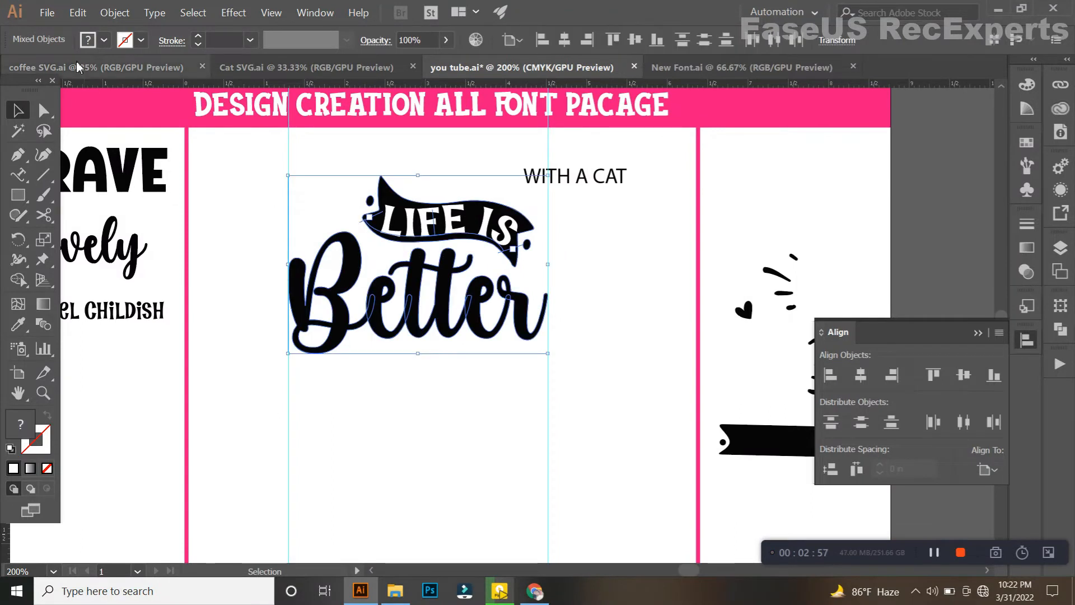
click(115, 13)
click(134, 158)
click(115, 12)
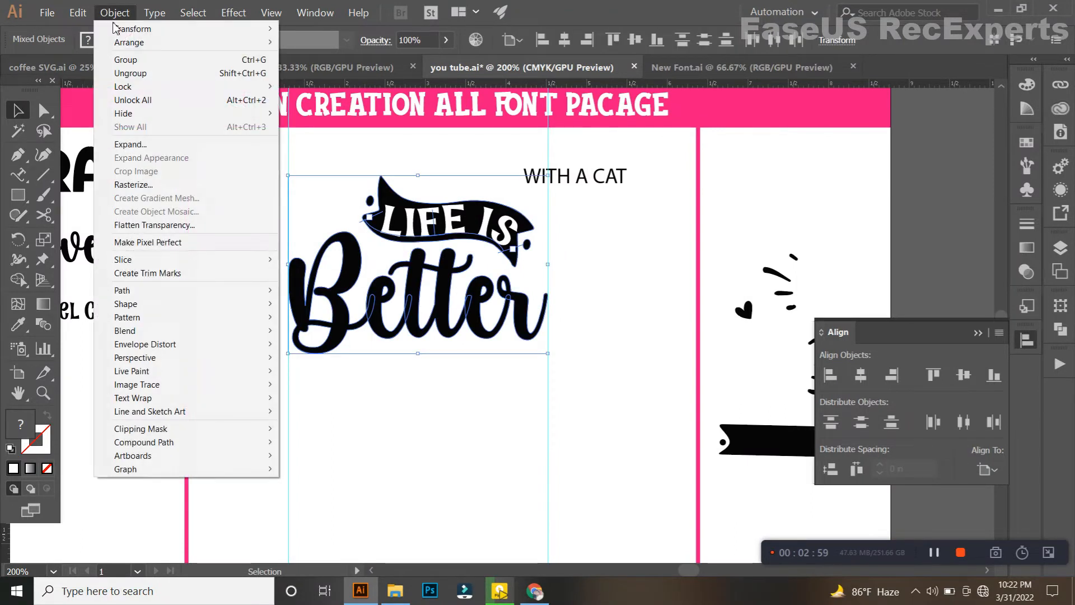
click(136, 144)
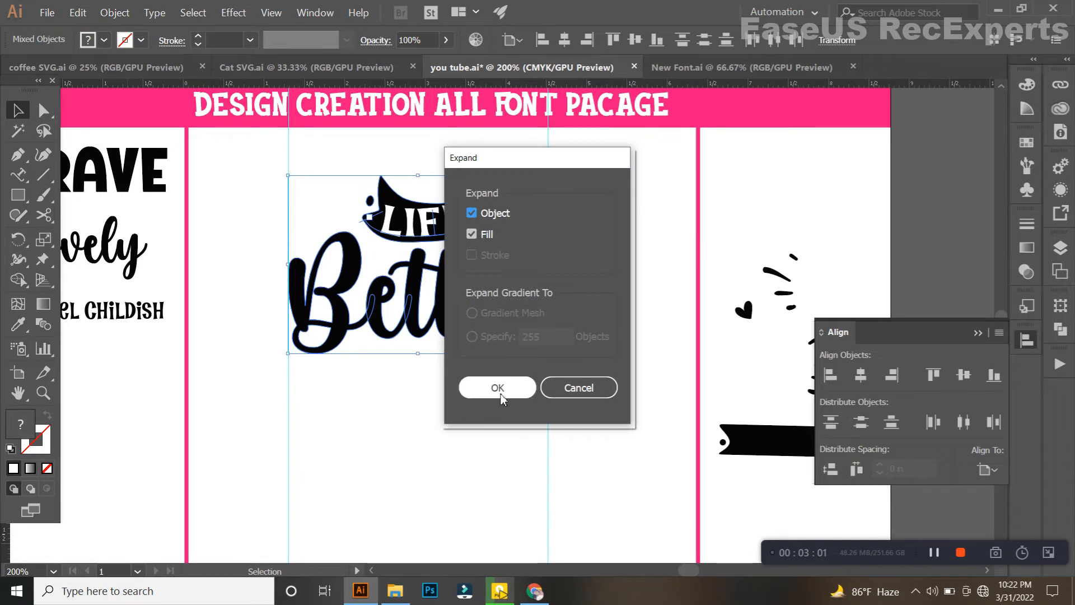
click(501, 393)
drag(452, 432, 501, 392)
click(464, 387)
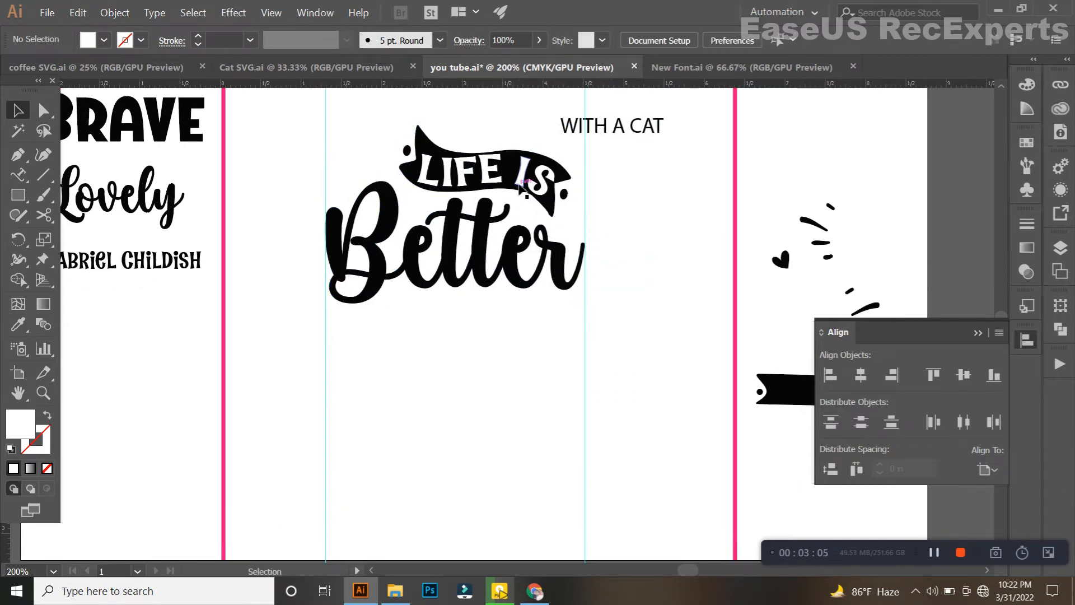
click(521, 183)
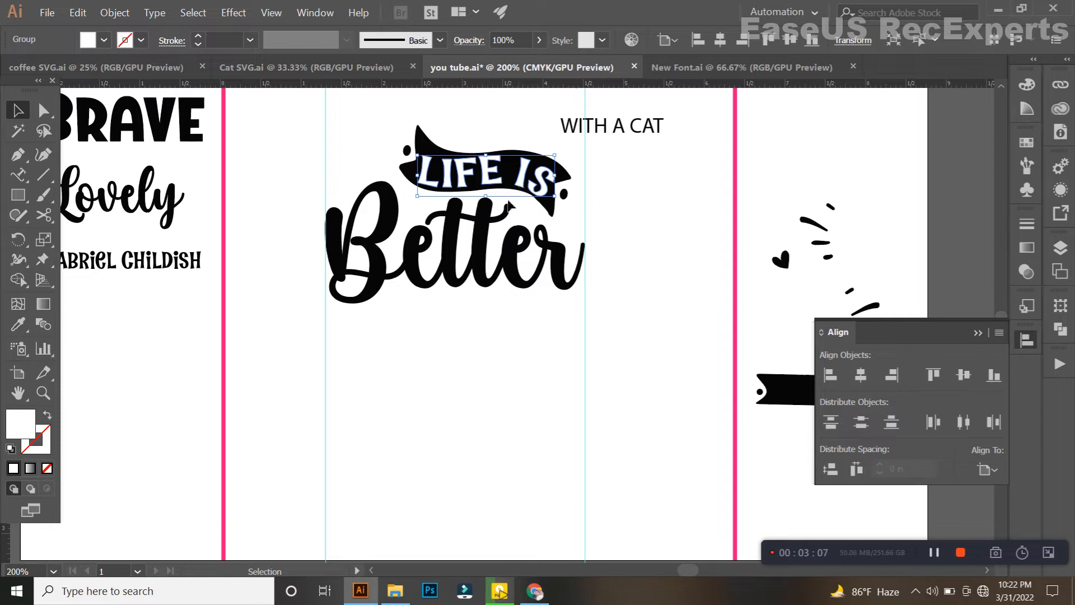
click(489, 365)
scroll(496, 320, down, 2)
drag(457, 358, 456, 377)
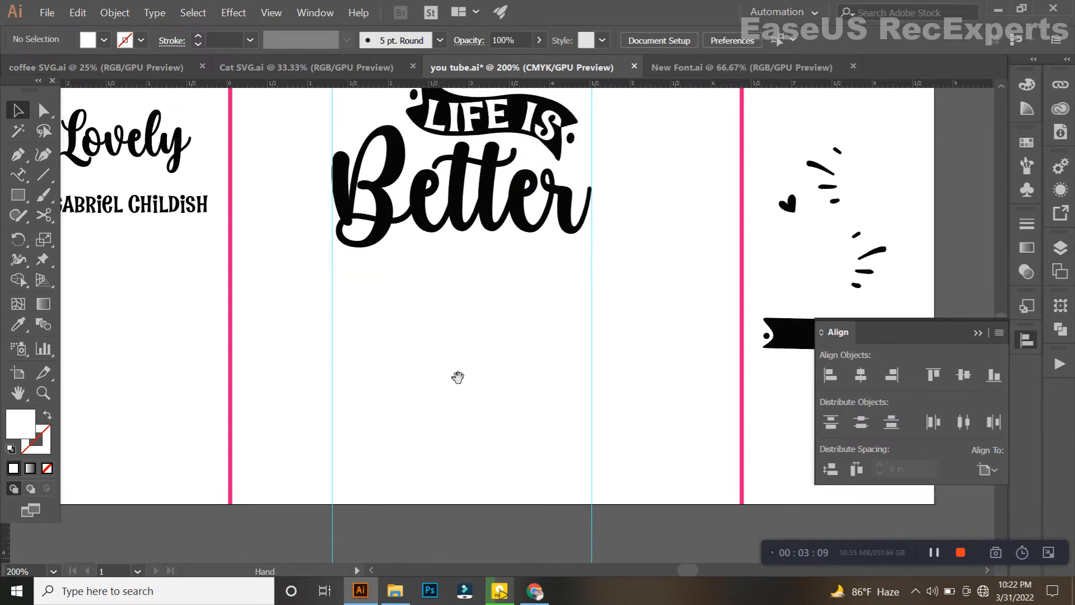
Move the straight black ribbon from the decorations area to beneath "Better" and enlarge it
drag(784, 347, 429, 271)
scroll(429, 271, up, 2)
drag(687, 256, 752, 257)
drag(679, 246, 675, 250)
scroll(572, 267, down, 4)
click(568, 273)
scroll(577, 252, up, 3)
Cut "WITH A" out of the "WITH A CAT" text and paste it as a separate text object
drag(709, 94, 598, 300)
click(640, 226)
drag(23, 180, 79, 179)
drag(657, 219, 575, 219)
key(ctrl+x)
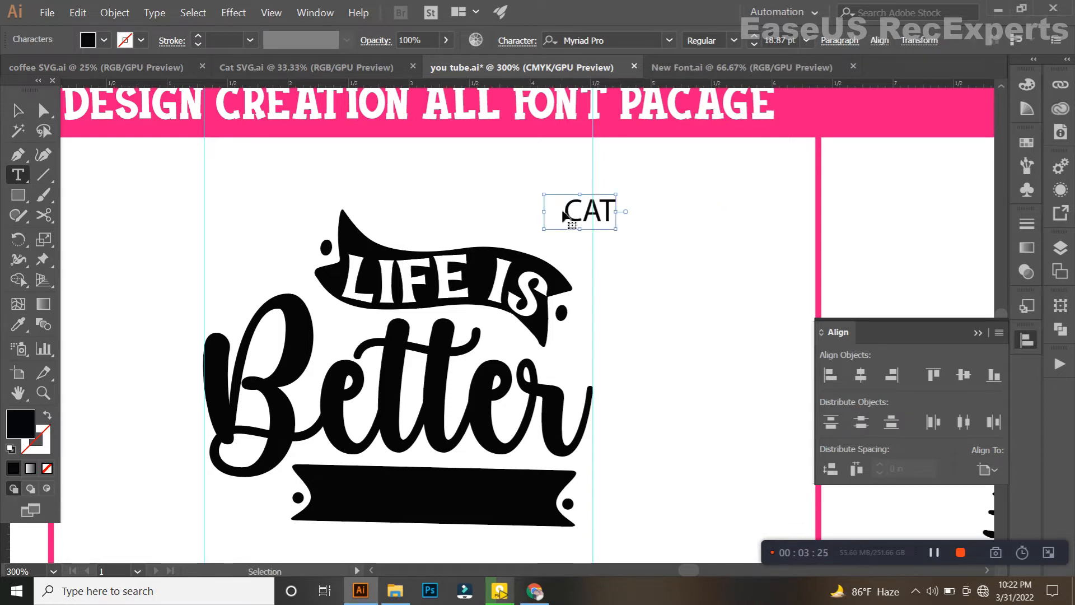
key(ctrl+f)
click(15, 112)
Move the separate "WITH A" text to the blank area below the straight ribbon
click(408, 206)
drag(604, 191, 665, 374)
scroll(511, 321, down, 4)
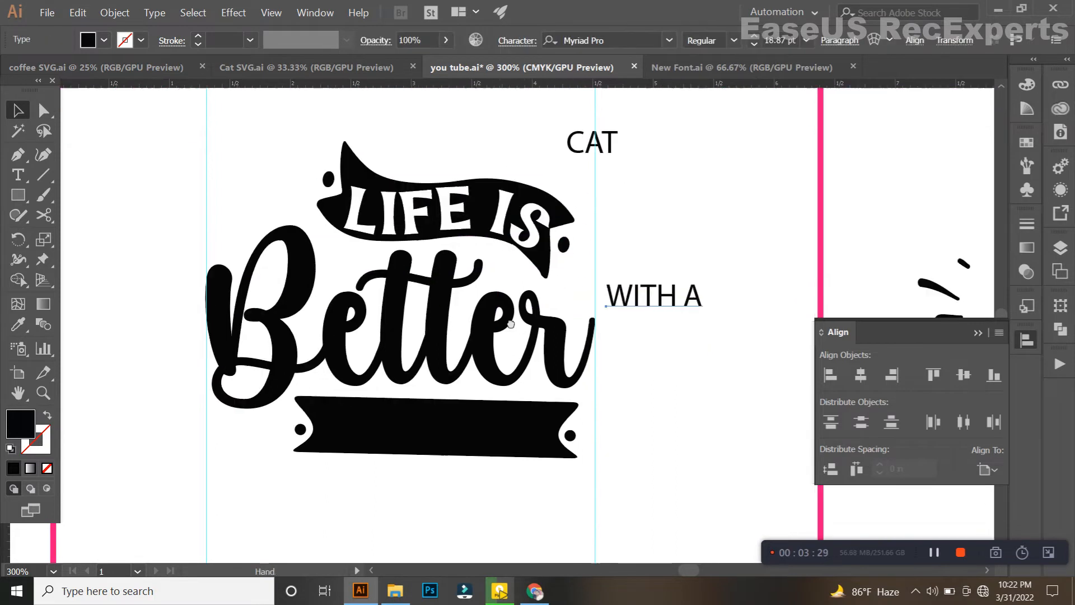
click(577, 331)
drag(598, 297, 471, 420)
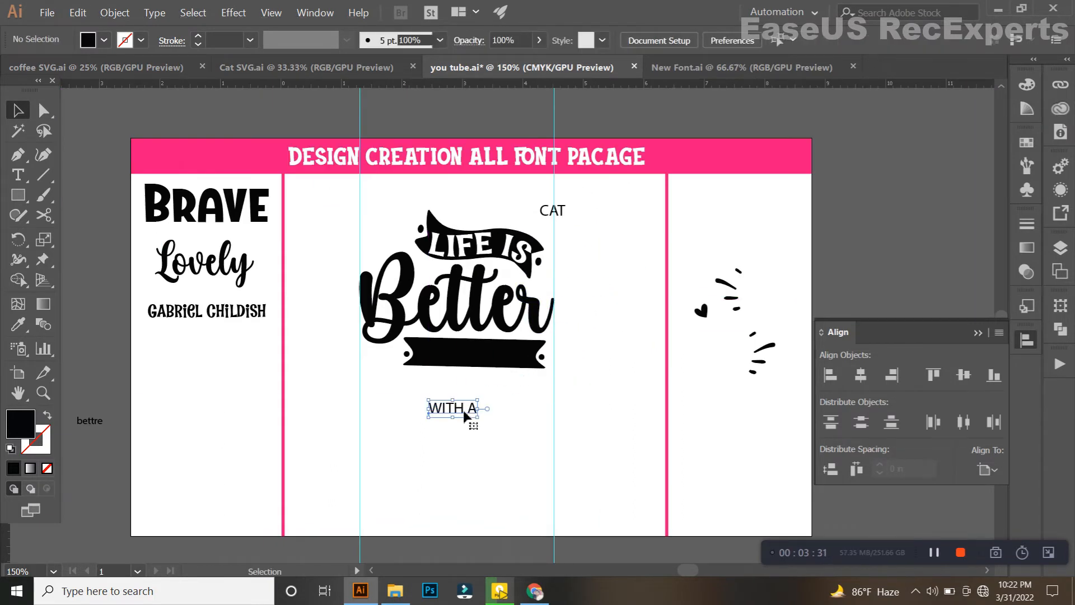
Apply the "Gabriel Childish" sample's style to "WITH A" and change its font to Gila Bold
click(19, 324)
click(218, 222)
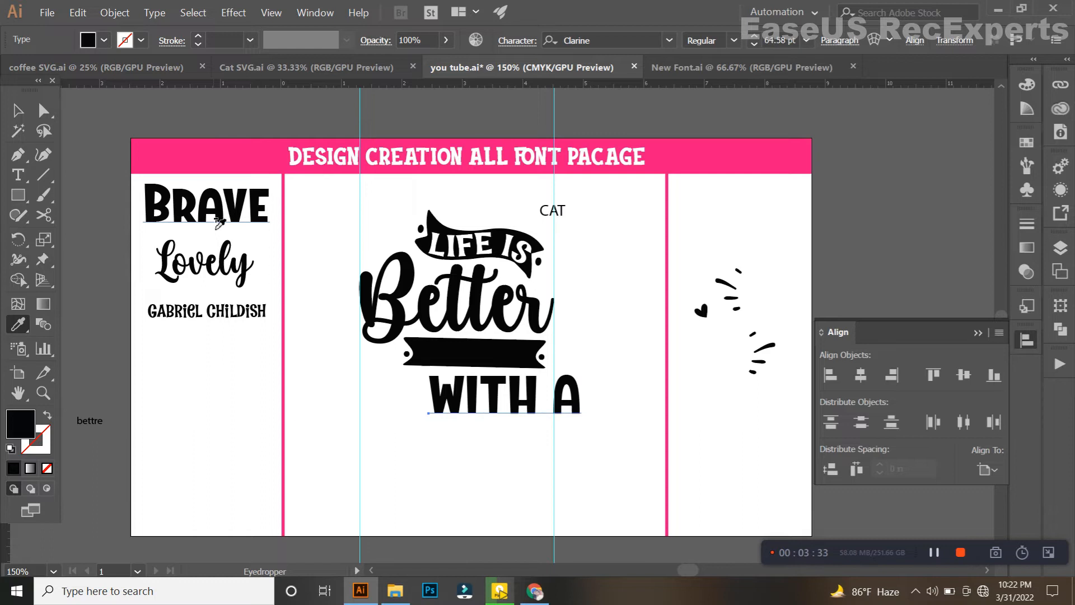
click(241, 319)
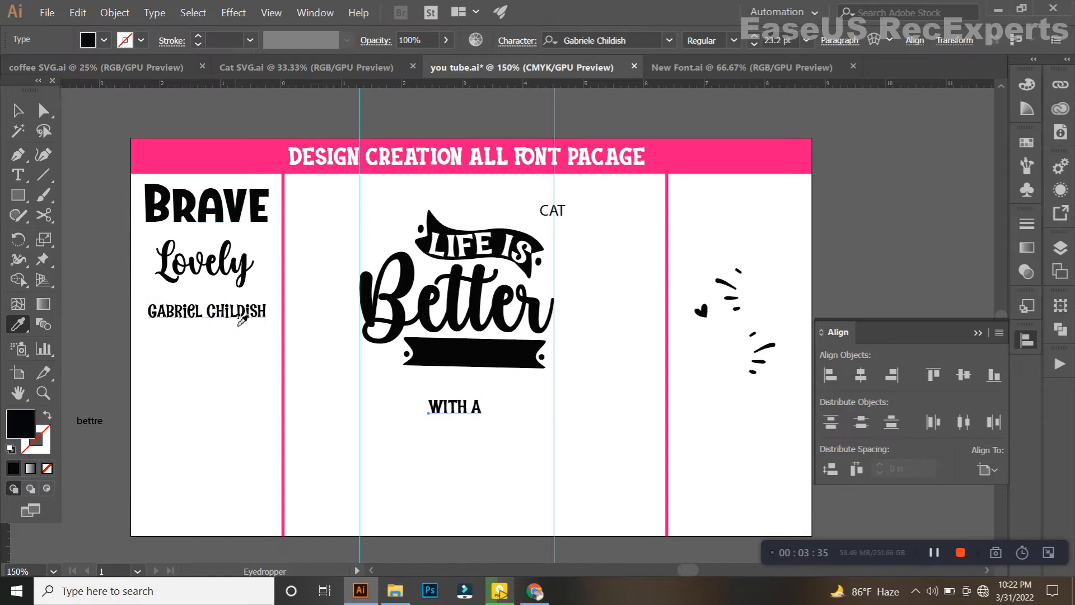
scroll(624, 43, down, 6)
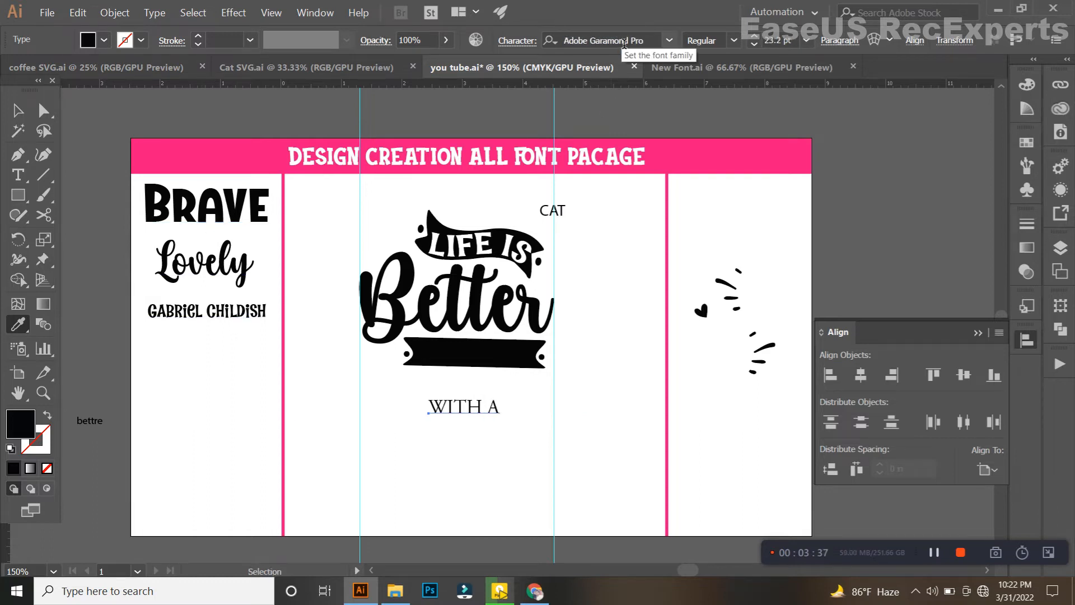
scroll(623, 44, up, 1)
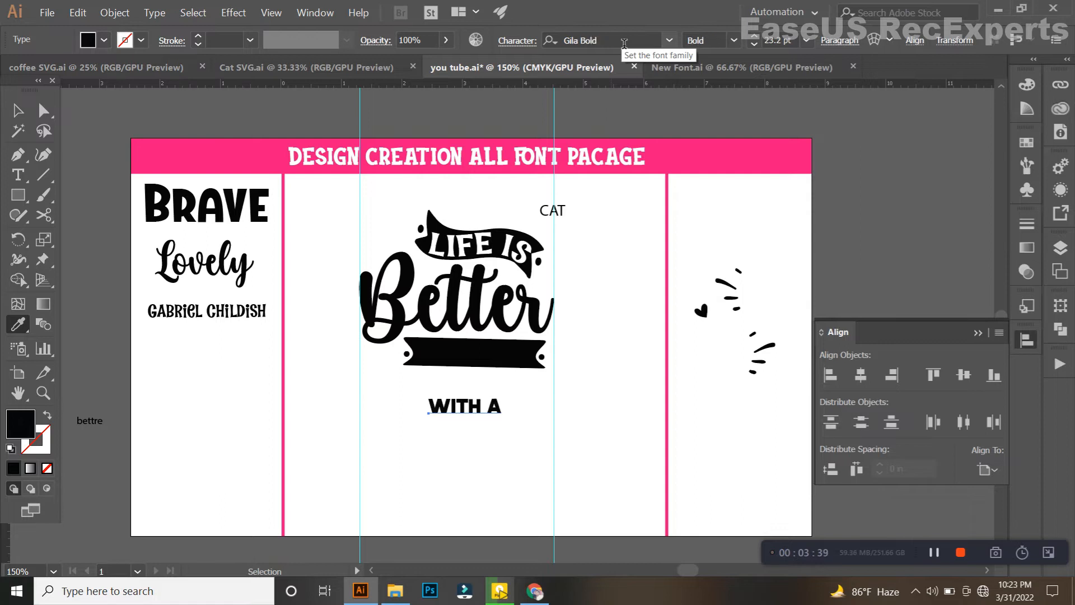
Enlarge the "WITH A" text to 32.91 pt and place it on the straight ribbon
click(18, 110)
scroll(439, 384, up, 2)
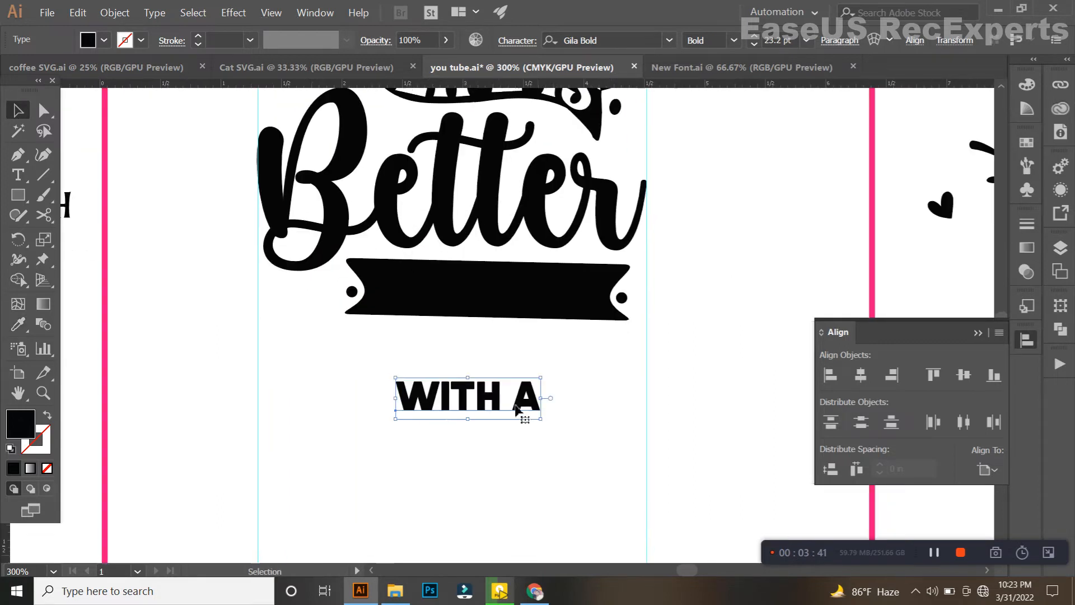
drag(541, 402, 602, 399)
drag(505, 406, 485, 300)
Fill the "WITH A" text with white sampled from the blank background
click(18, 324)
click(173, 315)
click(18, 110)
click(482, 288)
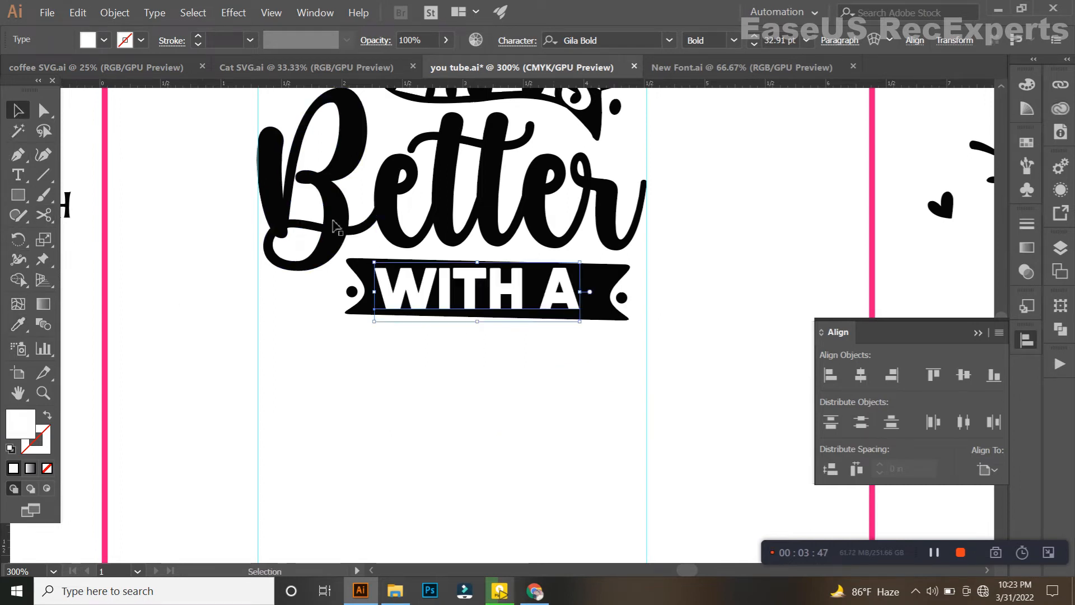
Widen the "WITH A" text by raising its horizontal scale to about 103%
key(ctrl+=)
click(523, 46)
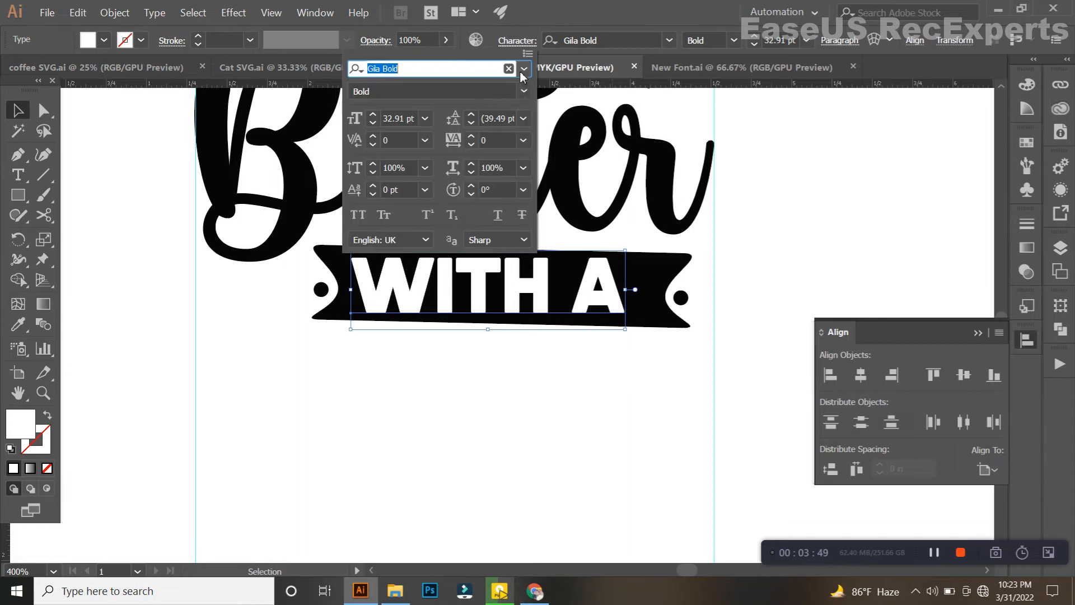
scroll(512, 171, up, 2)
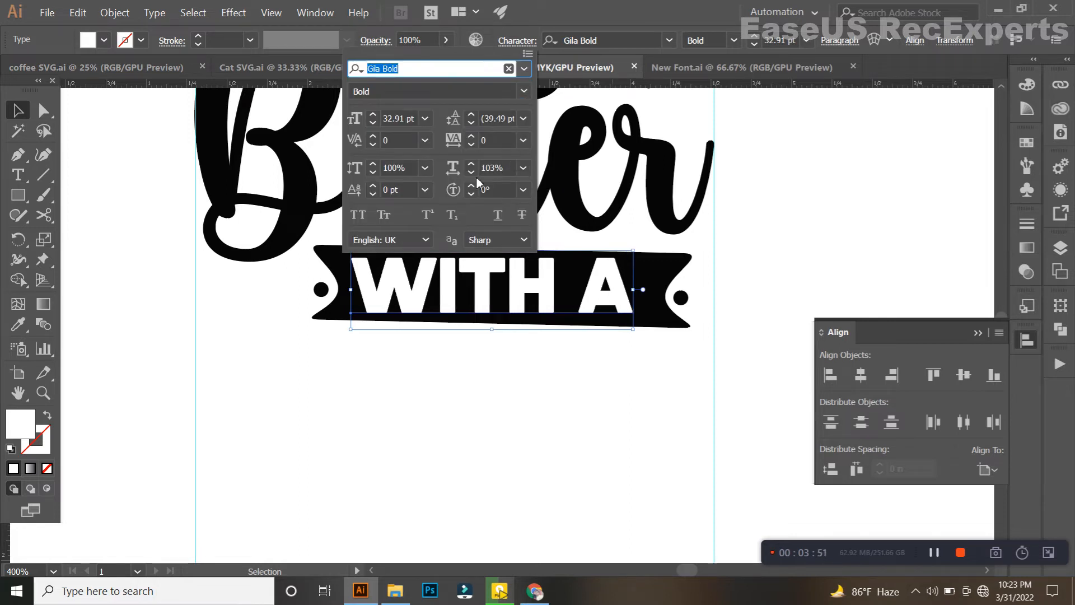
scroll(504, 176, up, 2)
click(538, 327)
scroll(572, 295, up, 1)
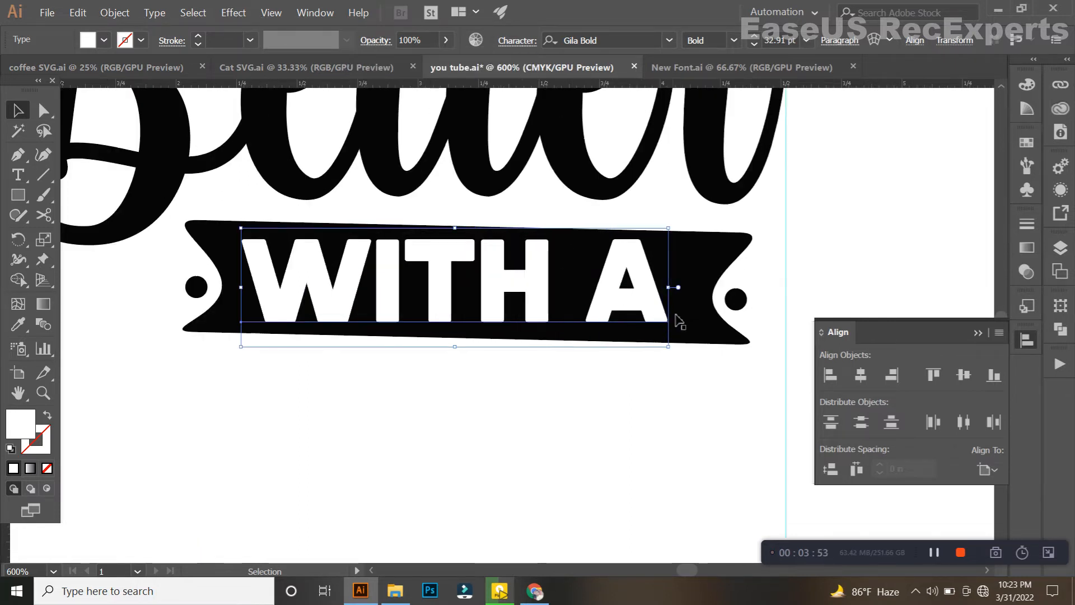
Enlarge the "WITH A" text to 35.91 pt, tilt it to match the straight ribbon, and nudge it into the ribbon's middle
drag(676, 293, 716, 297)
key(Left)
key(Left)
key(Left)
key(Left)
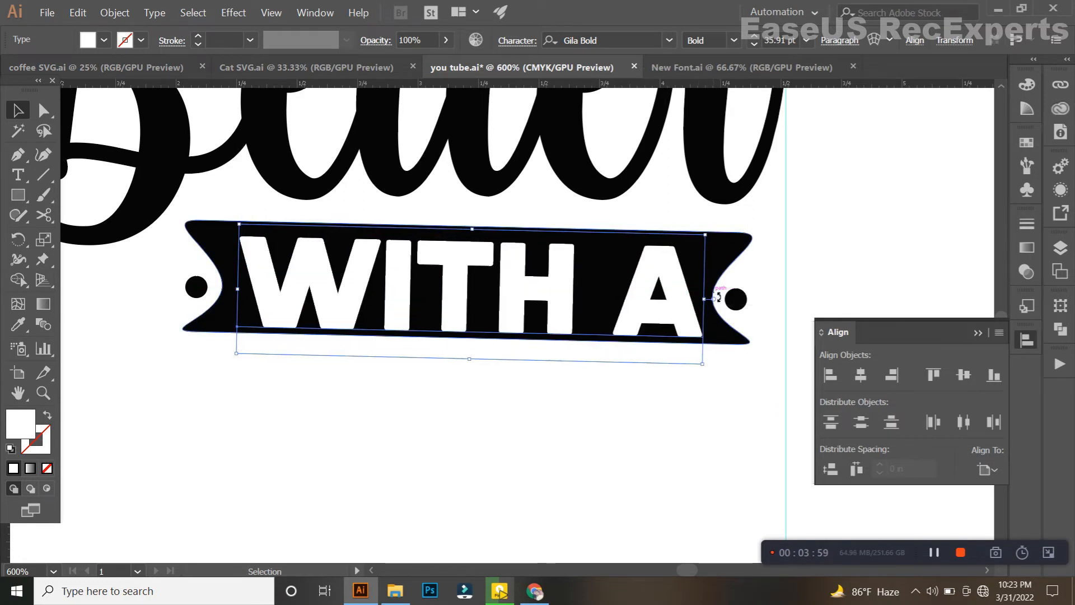
key(Down)
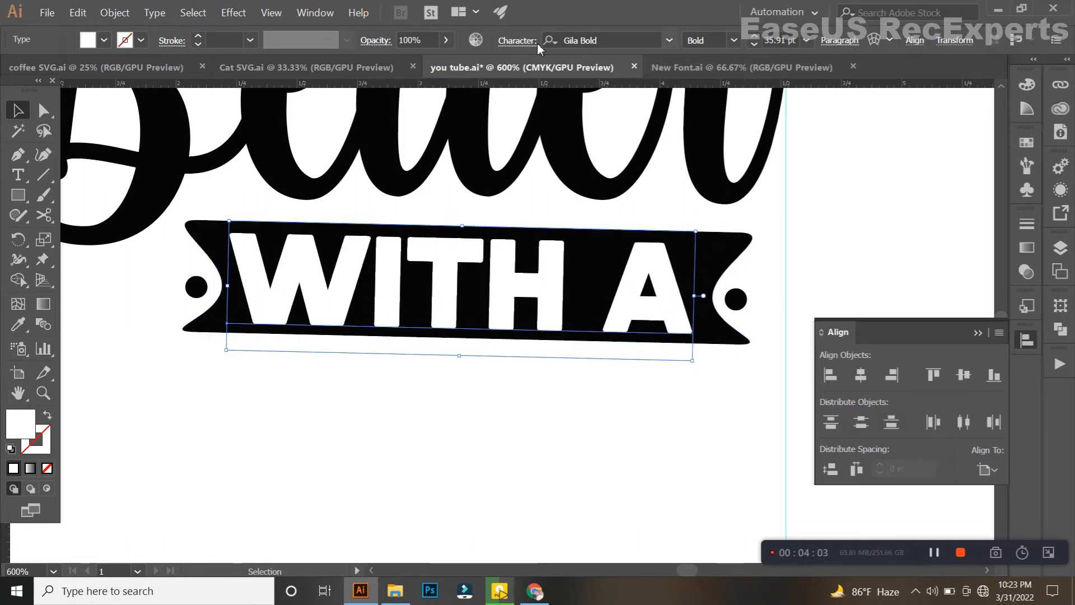
Widen the "WITH A" text slightly more by raising its horizontal scale just above 104%
click(517, 40)
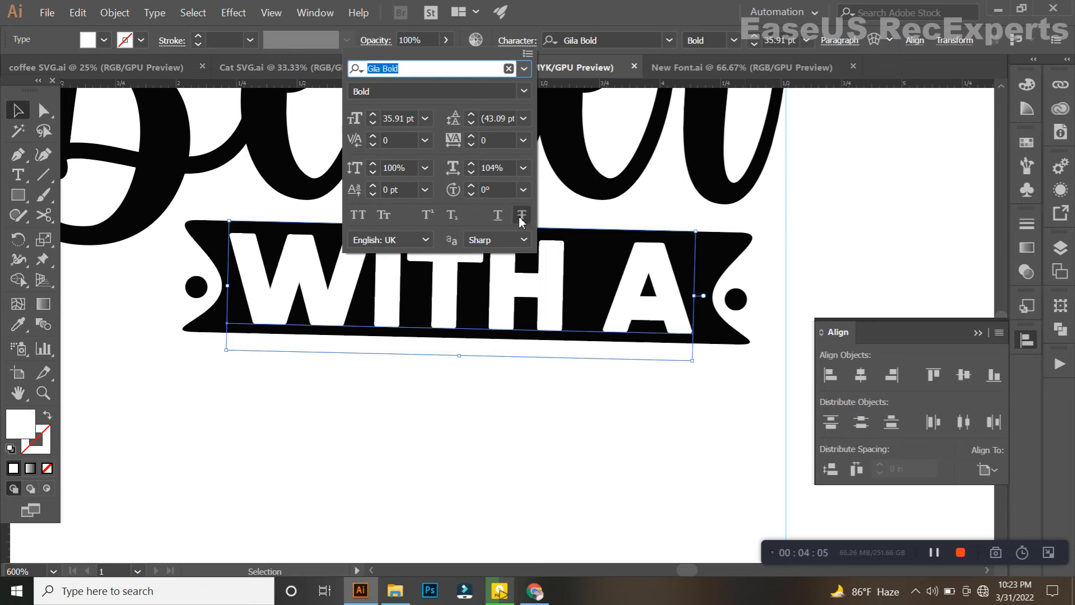
scroll(510, 179, up, 1)
click(497, 424)
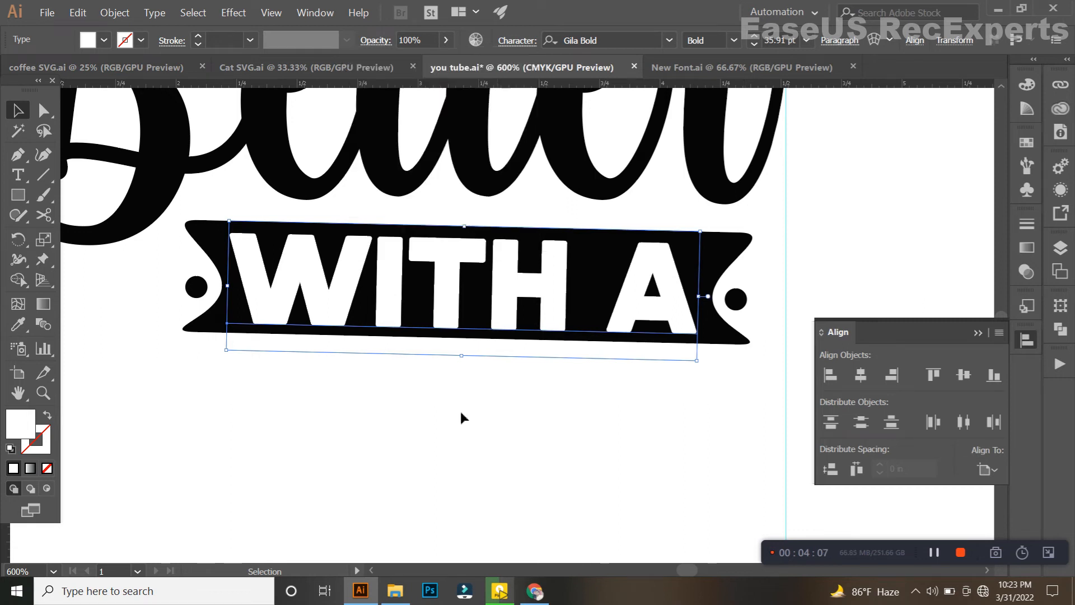
Select the "WITH A" text together with its straight ribbon and group them
scroll(462, 413, down, 2)
click(478, 441)
drag(478, 440, 471, 411)
click(510, 315)
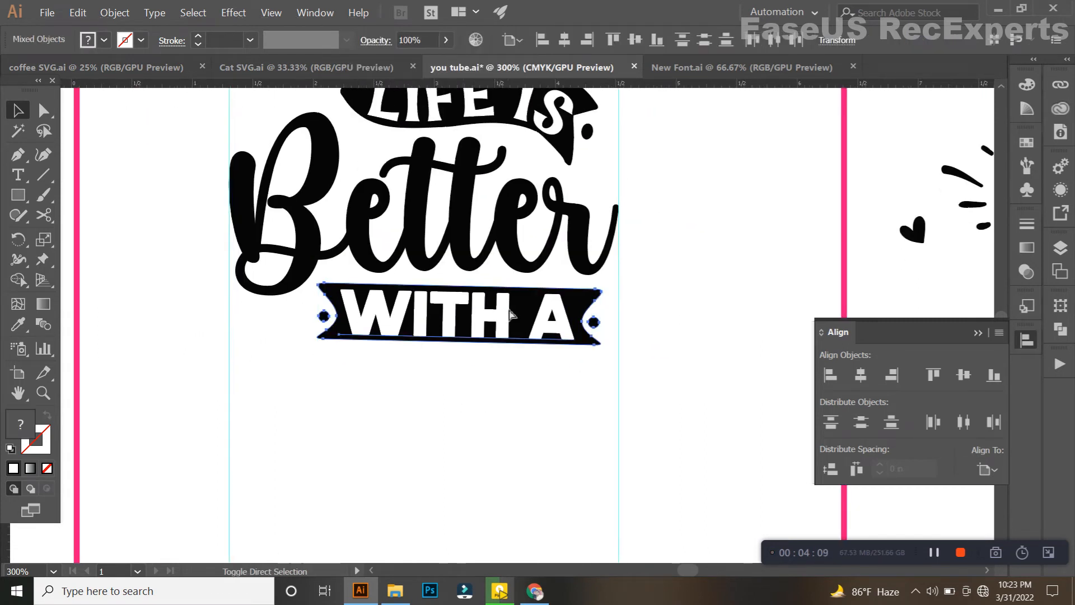
drag(510, 315, 468, 379)
scroll(493, 313, down, 3)
click(479, 377)
Move the "CAT" text from beside the design to the empty area below the "WITH A" ribbon
scroll(445, 347, up, 2)
drag(569, 287, 496, 371)
drag(551, 169, 426, 413)
key(ctrl+z)
click(403, 439)
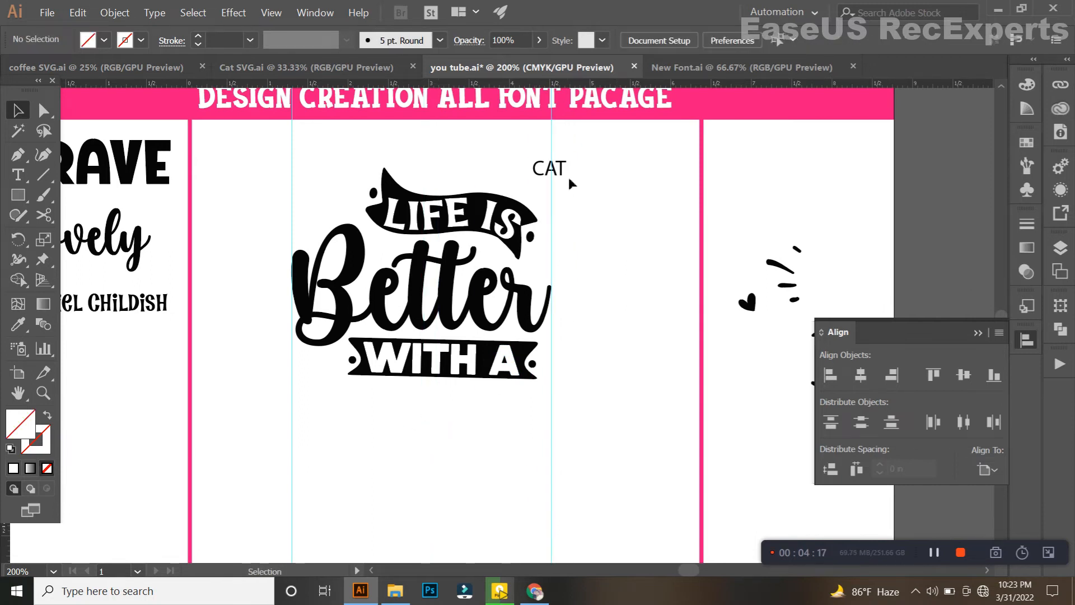
drag(566, 171, 391, 444)
Delete the leading space in front of the word "CAT"
click(18, 177)
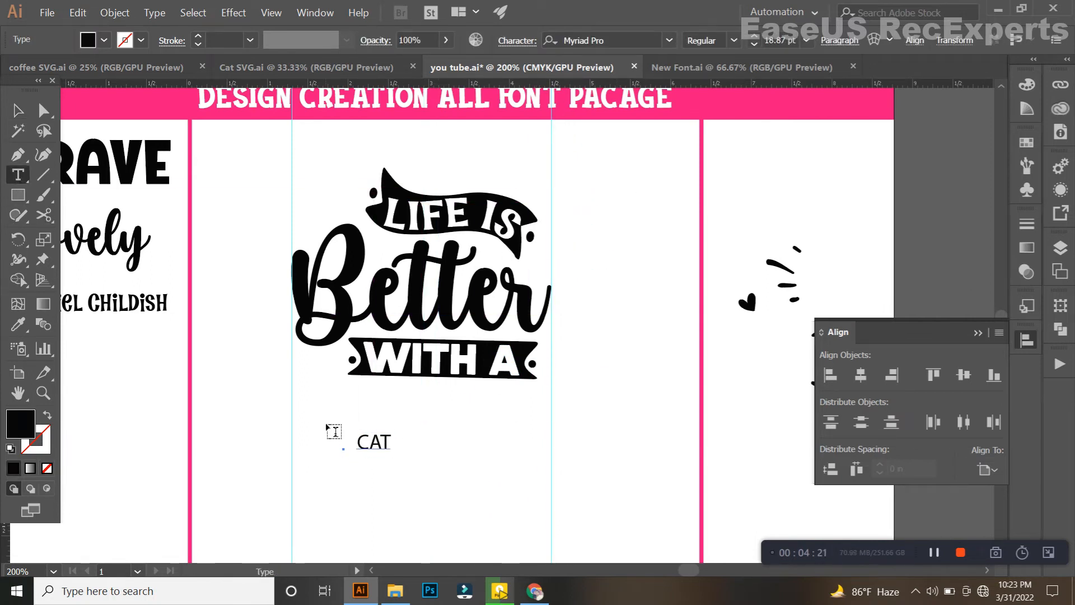
click(361, 452)
key(BackSpace)
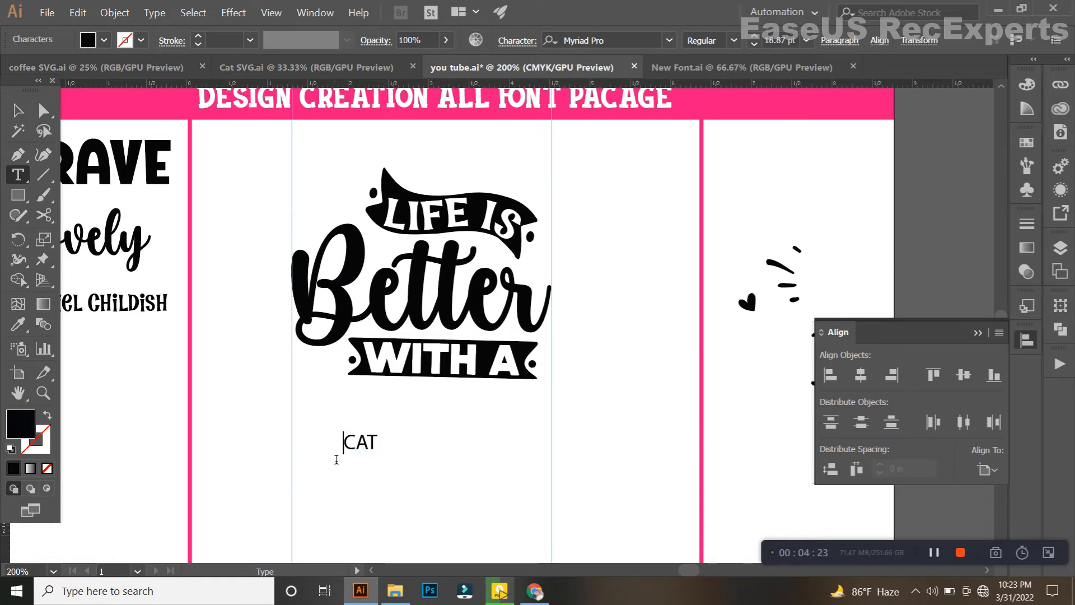
Apply the "BRAVE" sample's Clarine type style to the "CAT" text with the Eyedropper
click(22, 107)
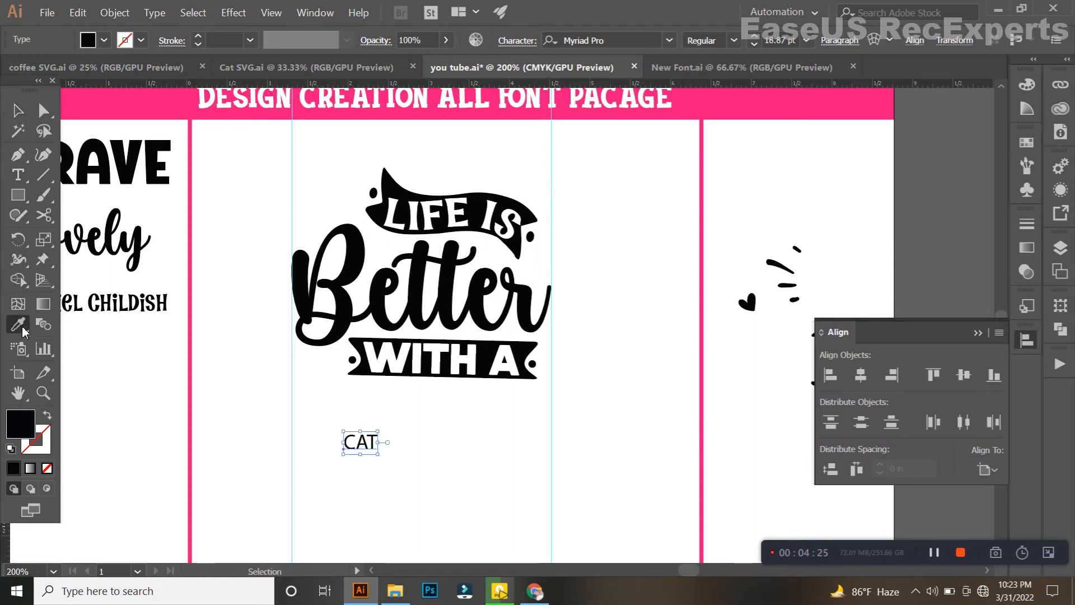
click(118, 164)
click(25, 115)
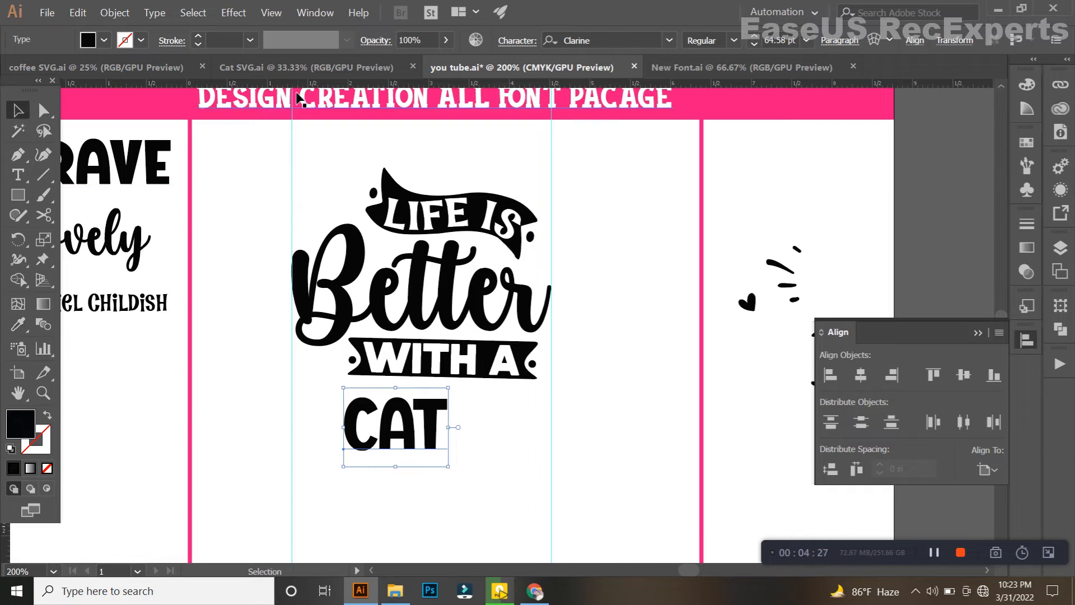
Change the case of the "CAT" text to lowercase
click(154, 12)
mouse_move(269, 201)
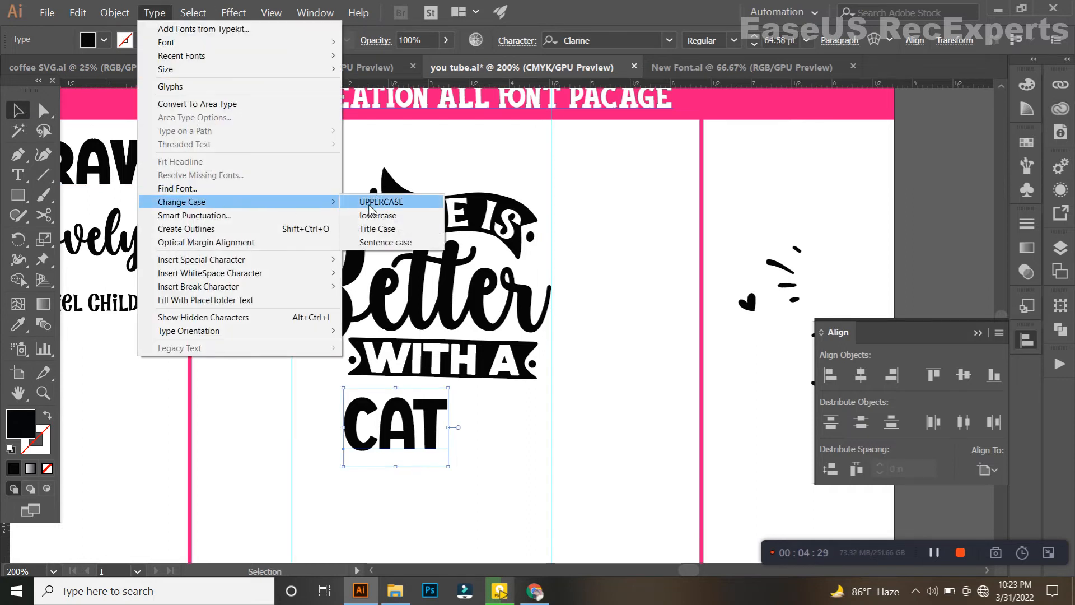
click(366, 203)
click(155, 12)
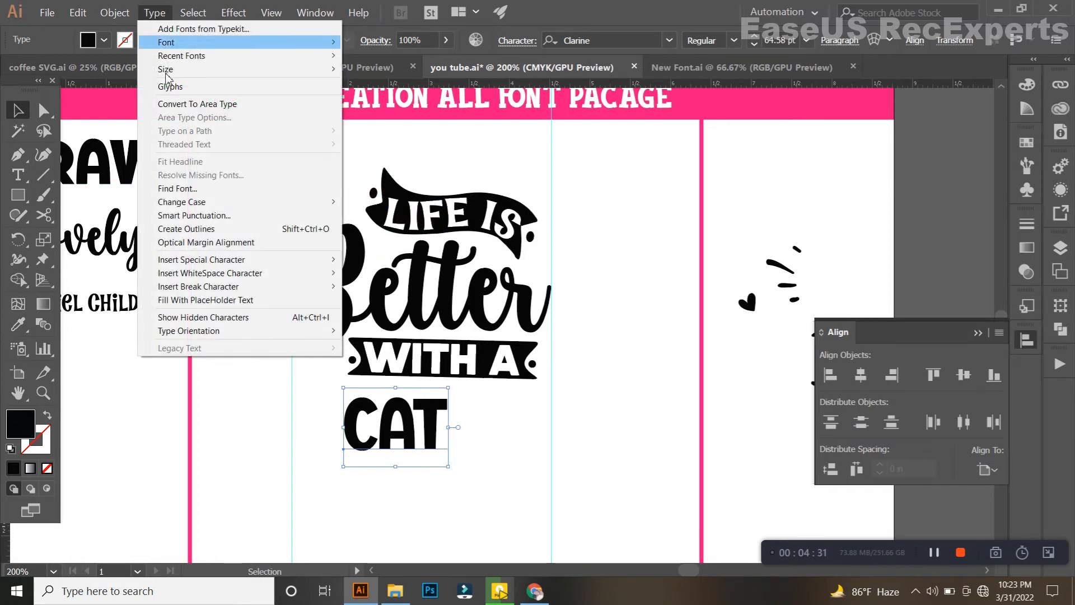
mouse_move(280, 201)
click(426, 218)
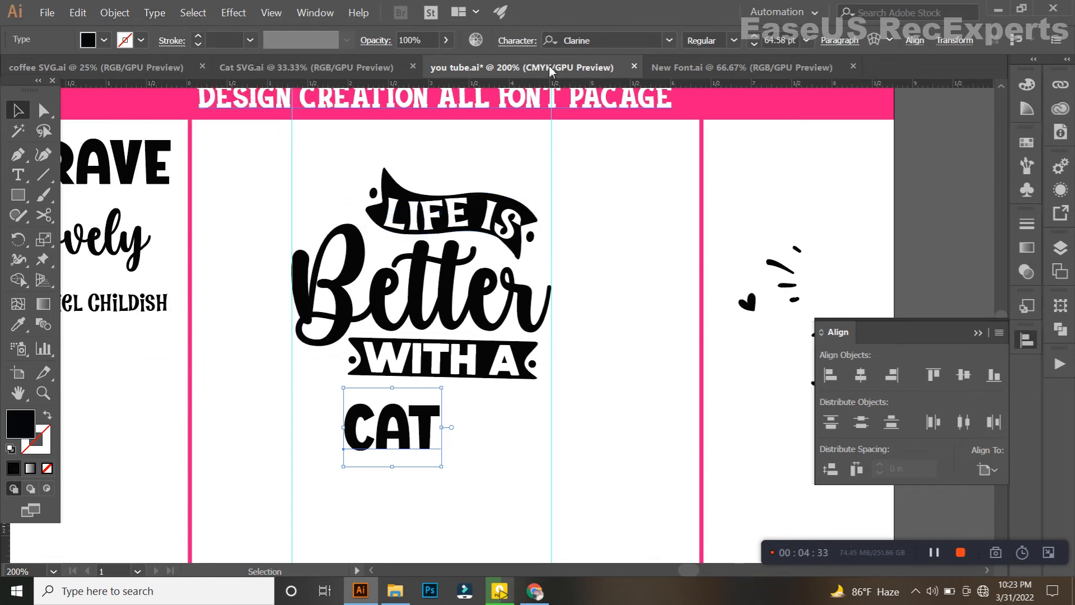
Reduce the "CAT" text's vertical scale to about 91% and raise its horizontal scale to about 109%
click(517, 41)
scroll(402, 171, down, 8)
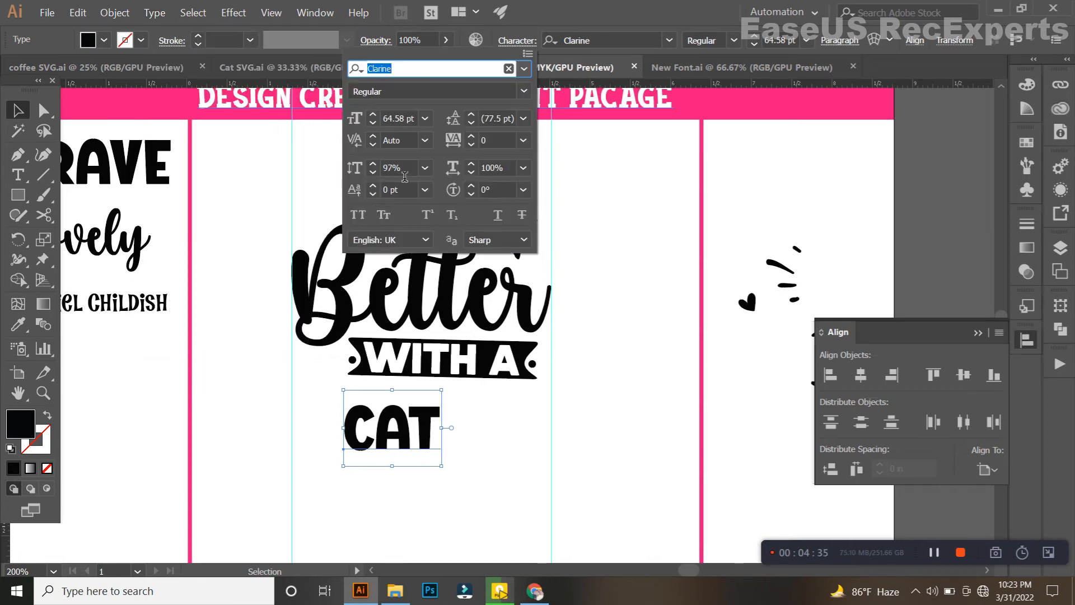
scroll(513, 172, up, 9)
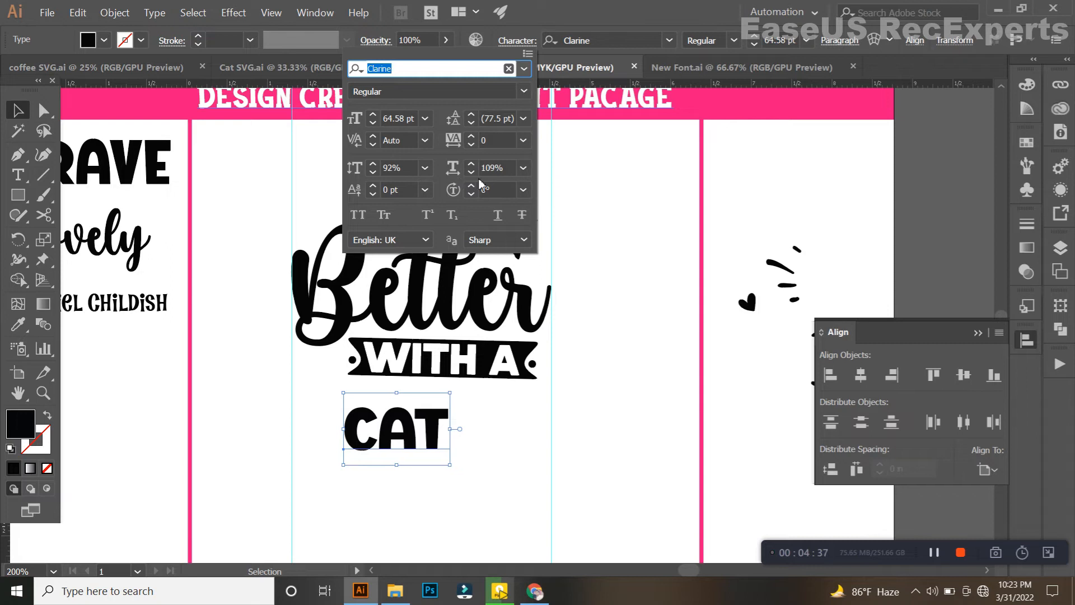
scroll(406, 175, down, 4)
scroll(406, 176, up, 4)
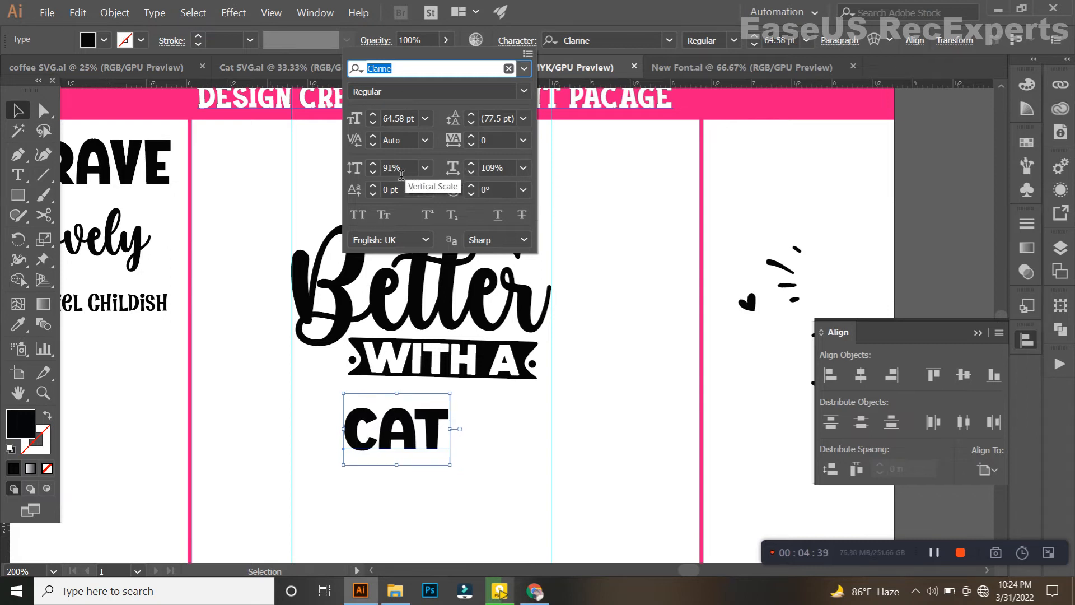
scroll(426, 429, up, 3)
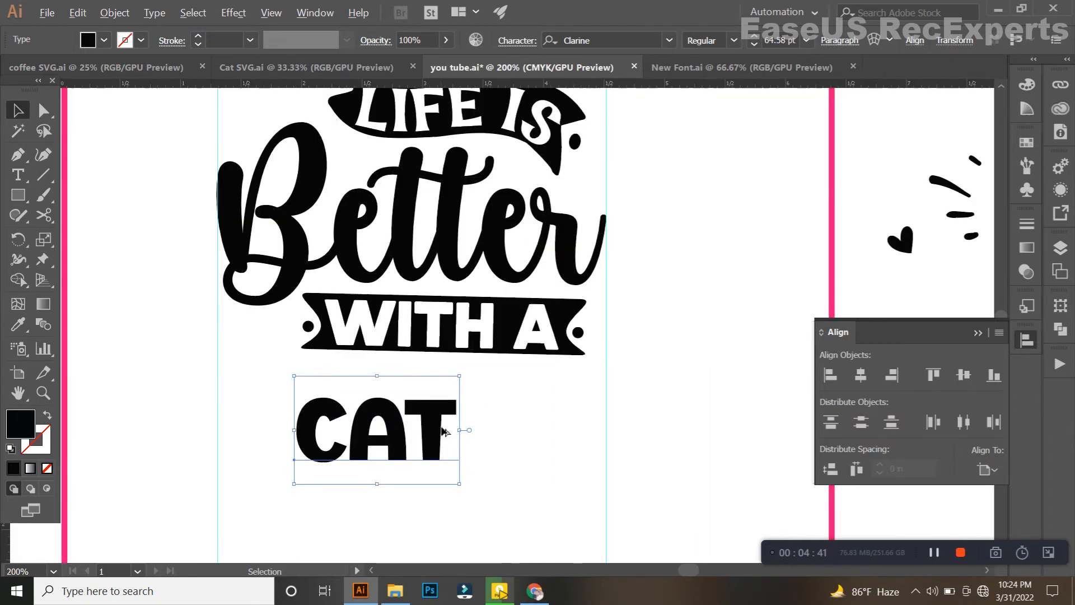
Place the "CAT" text directly below the "WITH A" ribbon and enlarge it to 79.33 pt
drag(414, 427, 453, 354)
drag(429, 370, 507, 353)
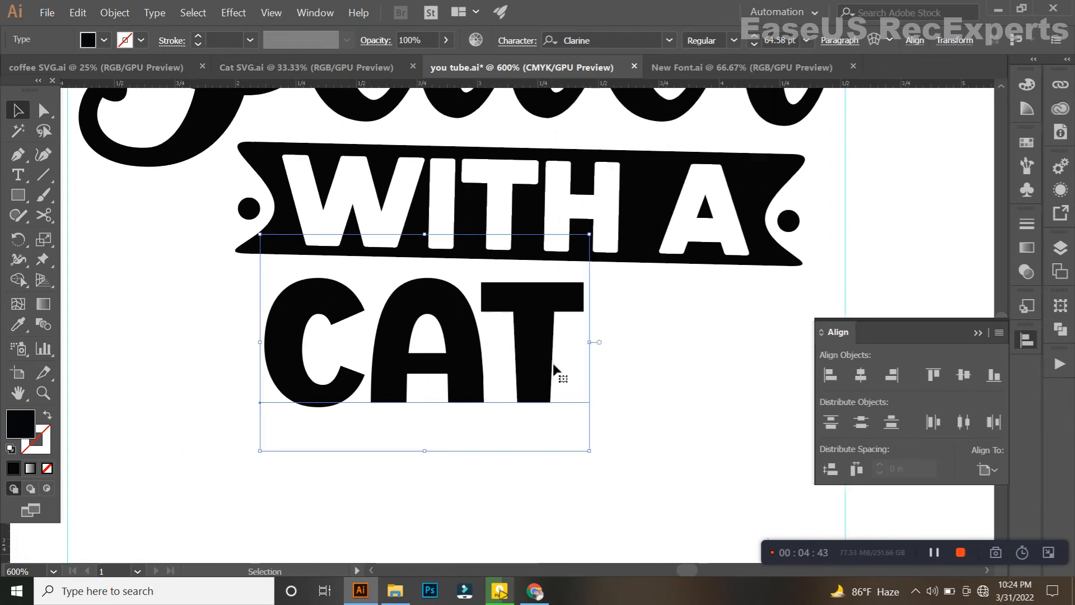
drag(593, 352, 656, 374)
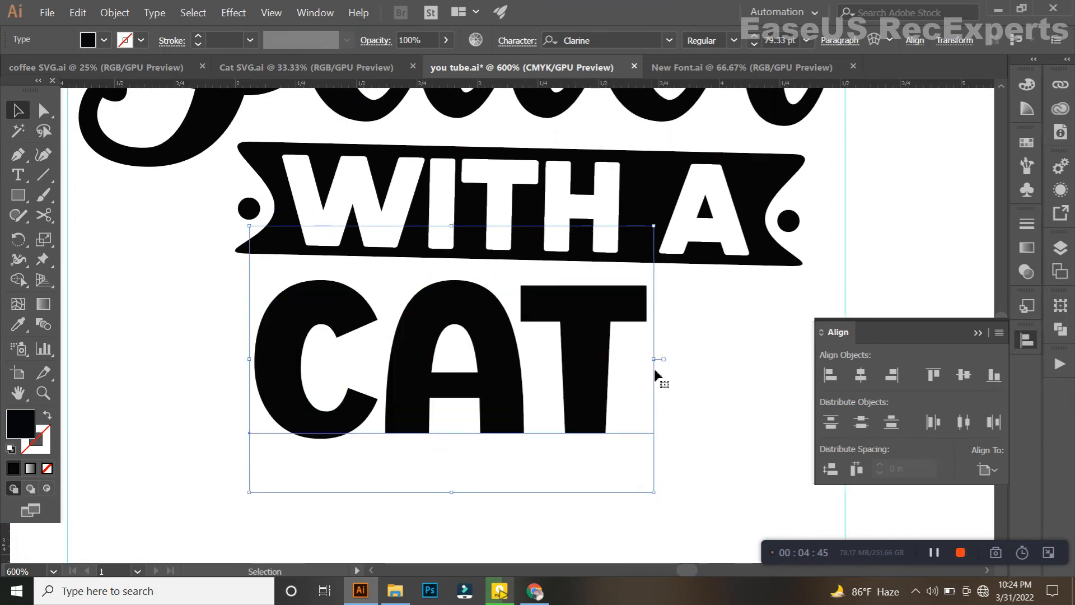
Rotate the "WITH A" ribbon group slightly counter-clockwise, by less than 1°, to reduce its tilt, and nudge it up
click(738, 241)
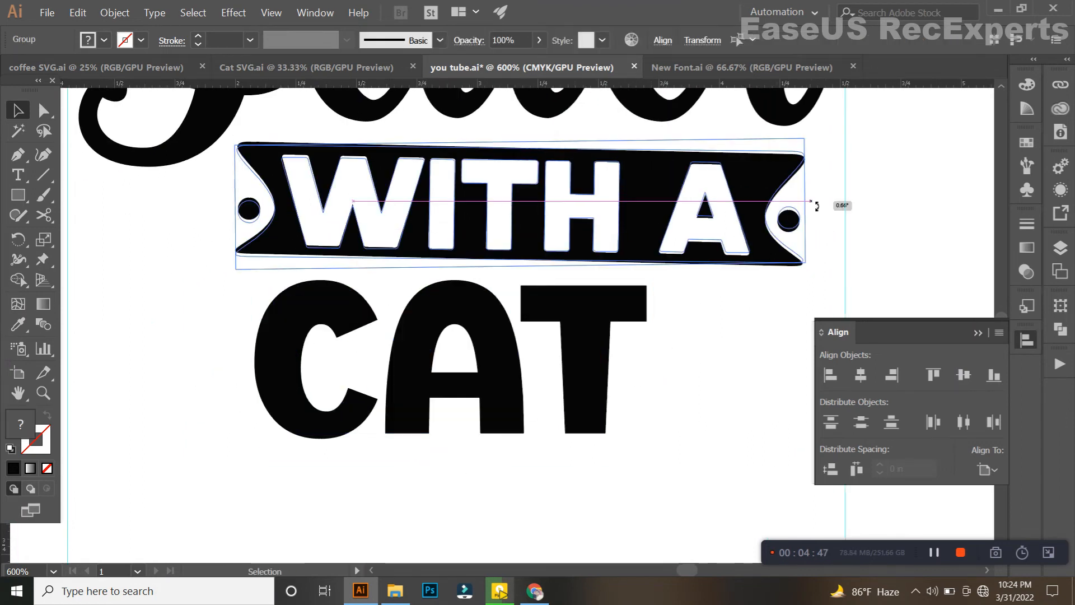
key(Up)
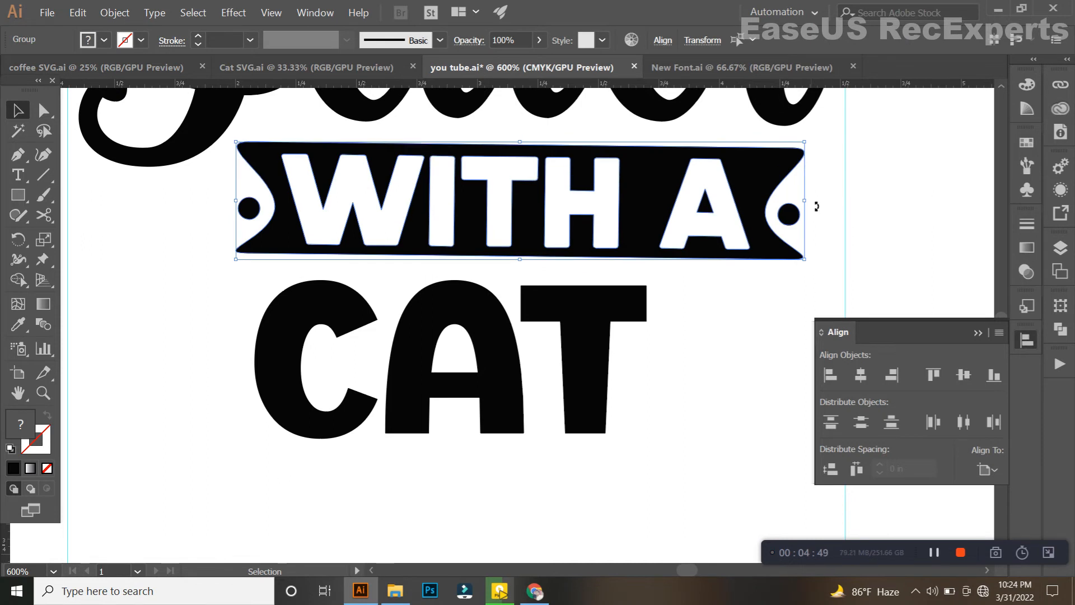
Shift the "CAT" text rightward so it sits close beneath the "WITH A" ribbon, roughly centred
click(608, 381)
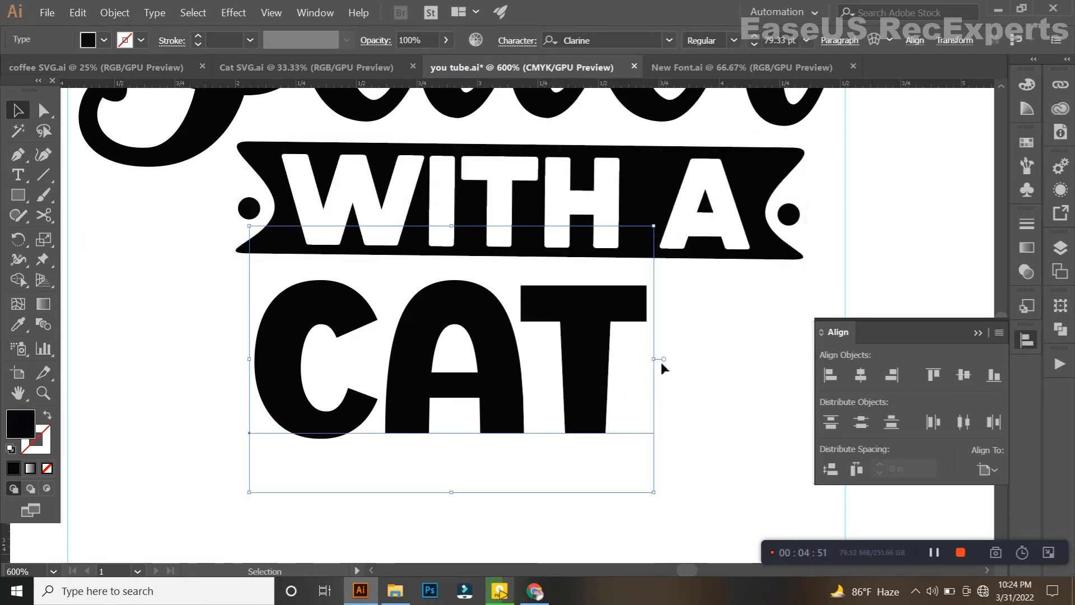
scroll(630, 362, down, 2)
click(538, 457)
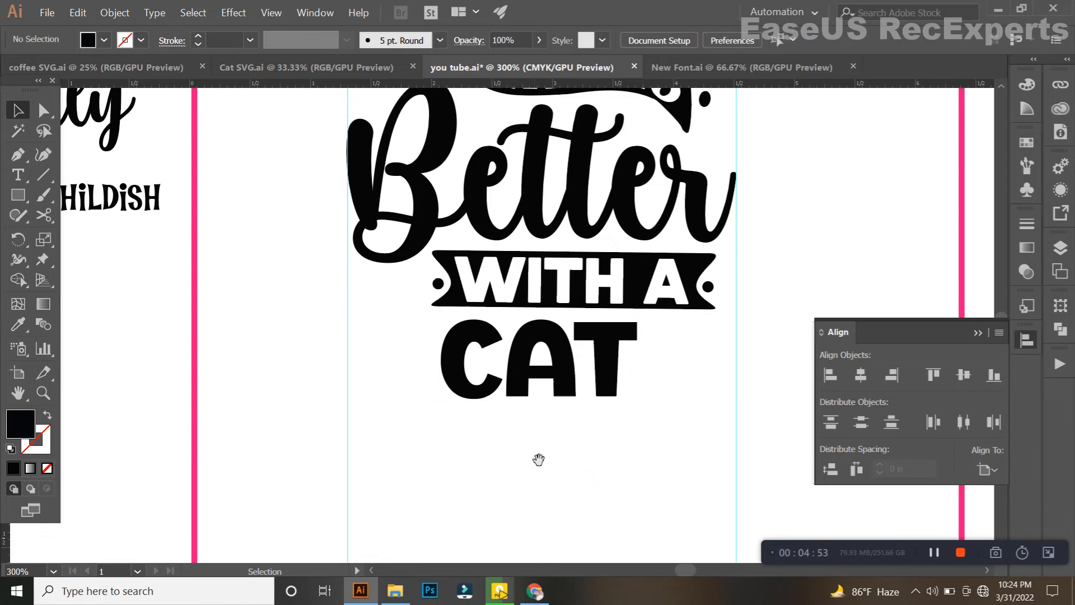
drag(537, 458, 472, 460)
drag(472, 394, 494, 383)
scroll(495, 382, down, 2)
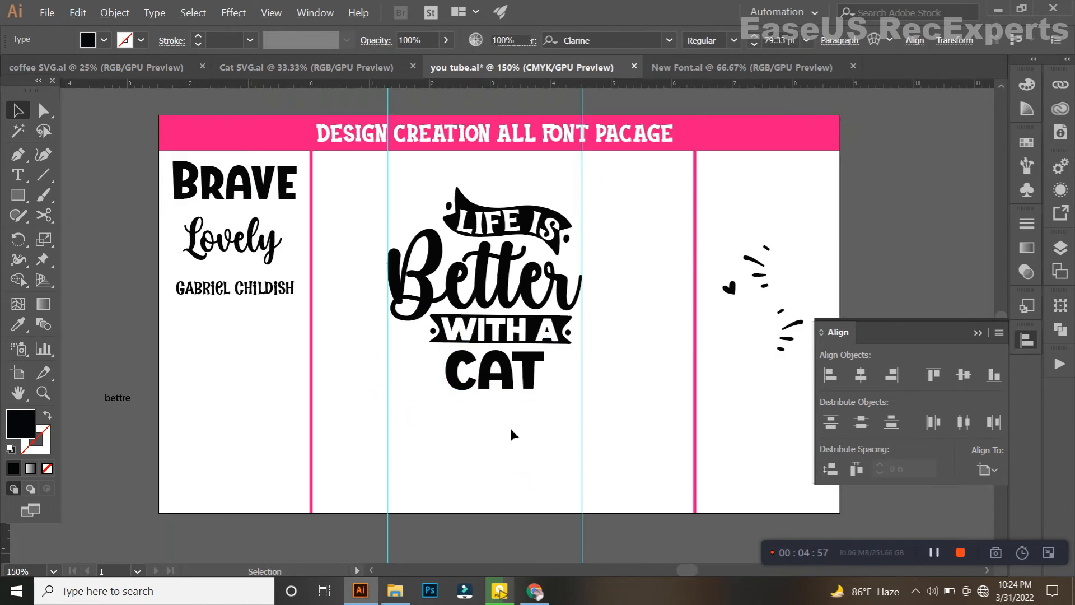
click(504, 437)
scroll(504, 437, up, 2)
drag(424, 358, 432, 352)
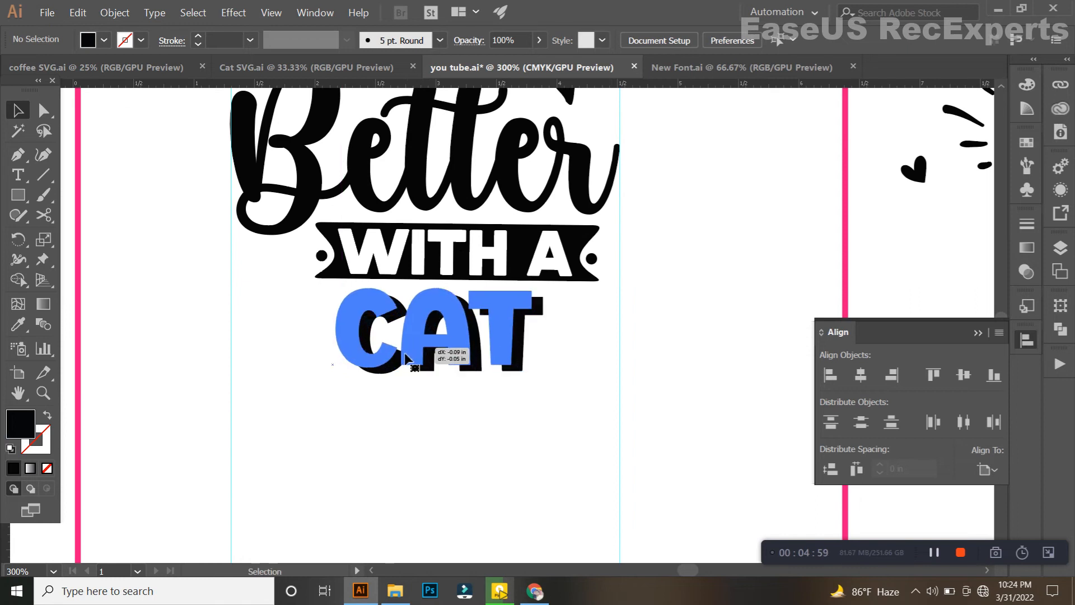
Move the lower set of accent lines from the ornament column to the right side of the "CAT" text
scroll(427, 427, down, 2)
click(428, 427)
drag(579, 338, 582, 338)
drag(718, 307, 520, 364)
scroll(488, 354, up, 5)
drag(477, 327, 473, 327)
scroll(485, 357, down, 2)
Create a copy of the accent lines reflected across the vertical axis and place it on the left side of "CAT"
right_click(485, 356)
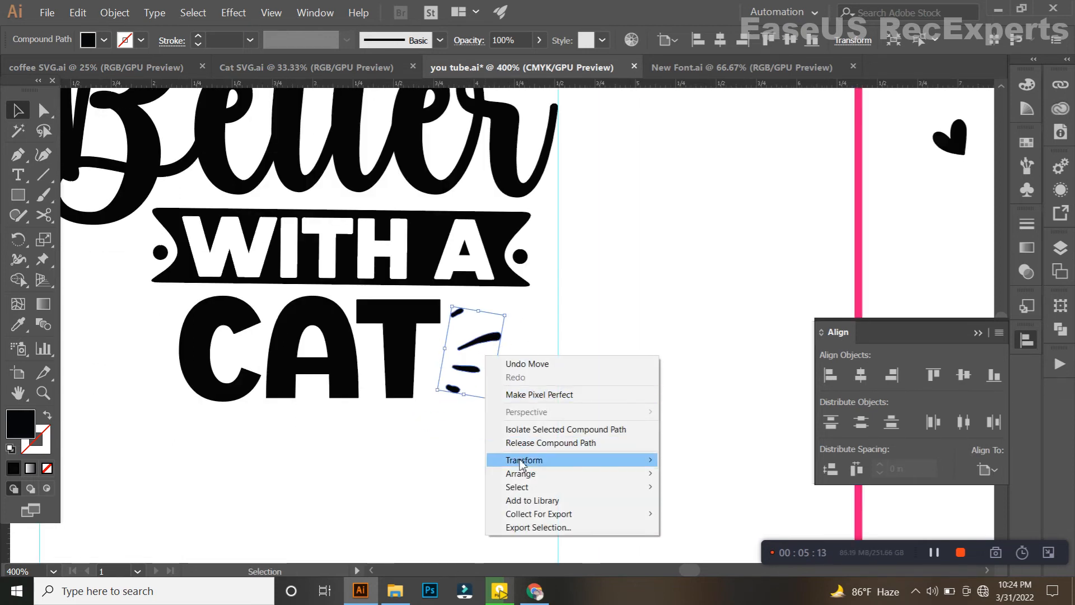
mouse_move(521, 464)
click(669, 504)
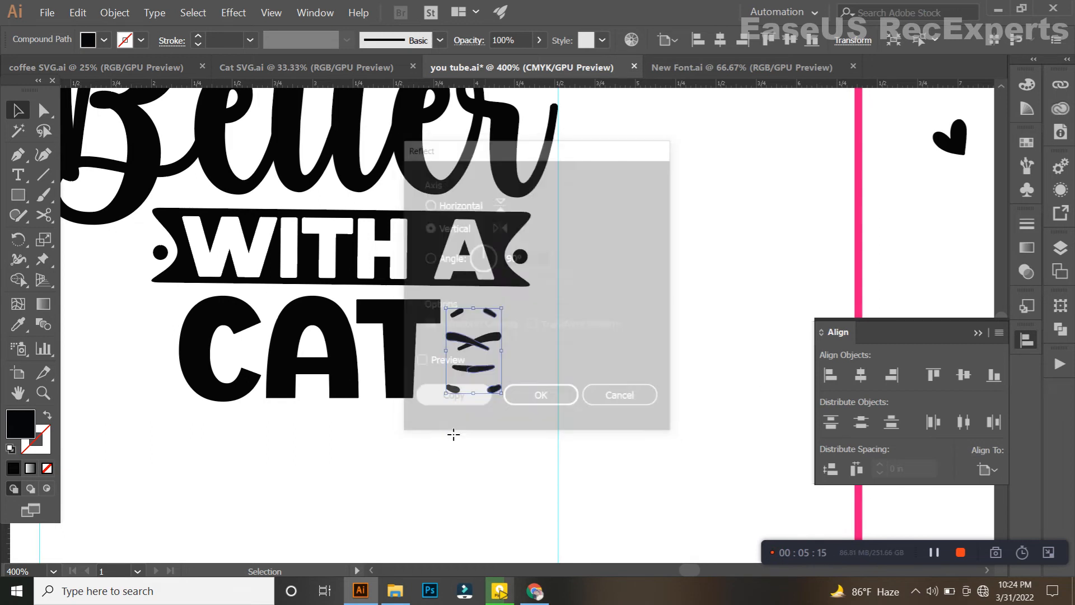
key(shift+Left)
key(shift+Left)
key(shift+Left)
key(shift+Left)
key(shift+Left)
key(shift+Left)
key(shift+Left)
key(shift+Left)
key(shift+Left)
key(shift+Left)
key(shift+Left)
key(shift+Left)
key(shift+Left)
key(shift+Left)
key(Left)
key(Left)
key(Left)
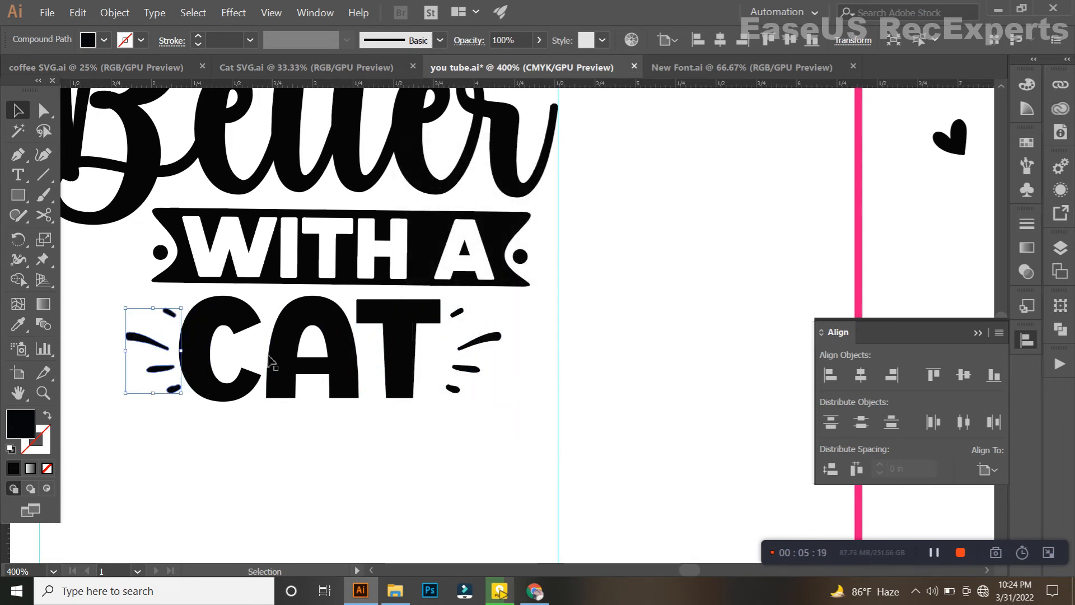
Distribute "CAT" and both accent-line sets by their horizontal centres, with alignment set to the selection
key(a)
drag(143, 459, 466, 371)
key(v)
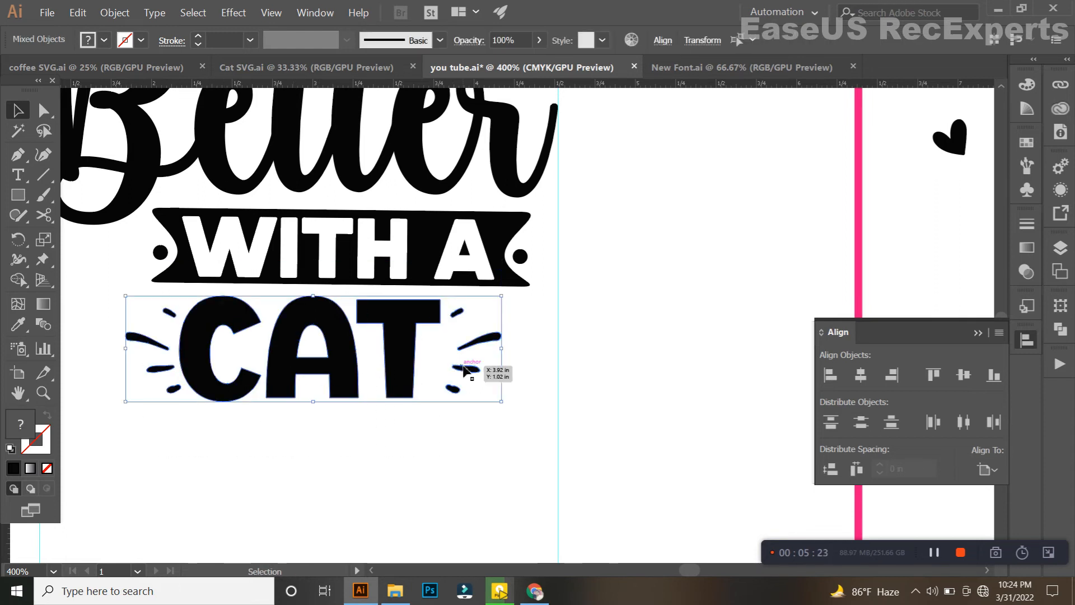
click(959, 427)
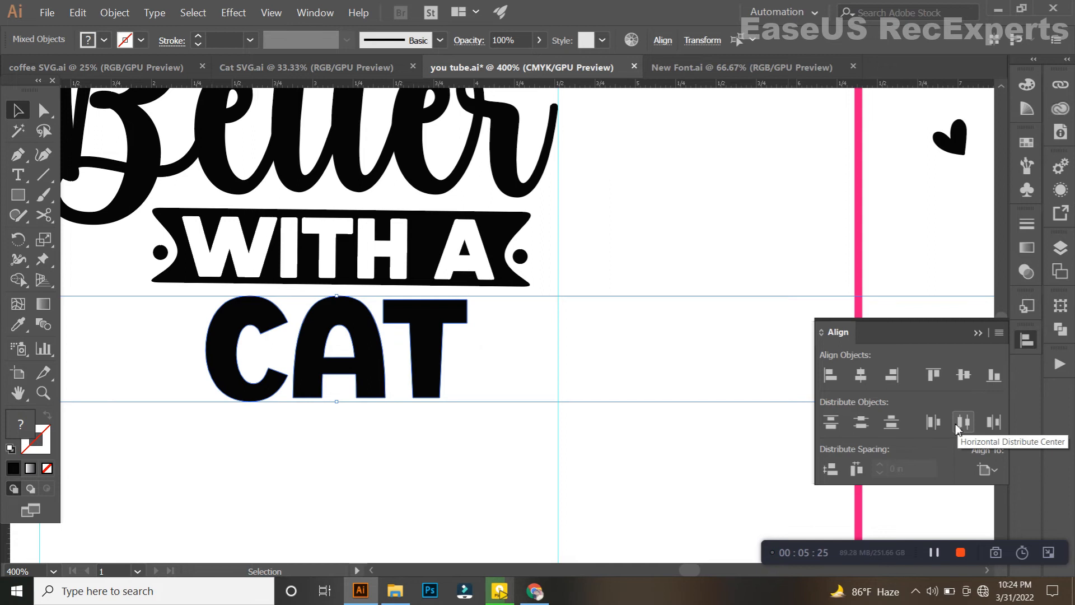
key(ctrl+z)
click(980, 472)
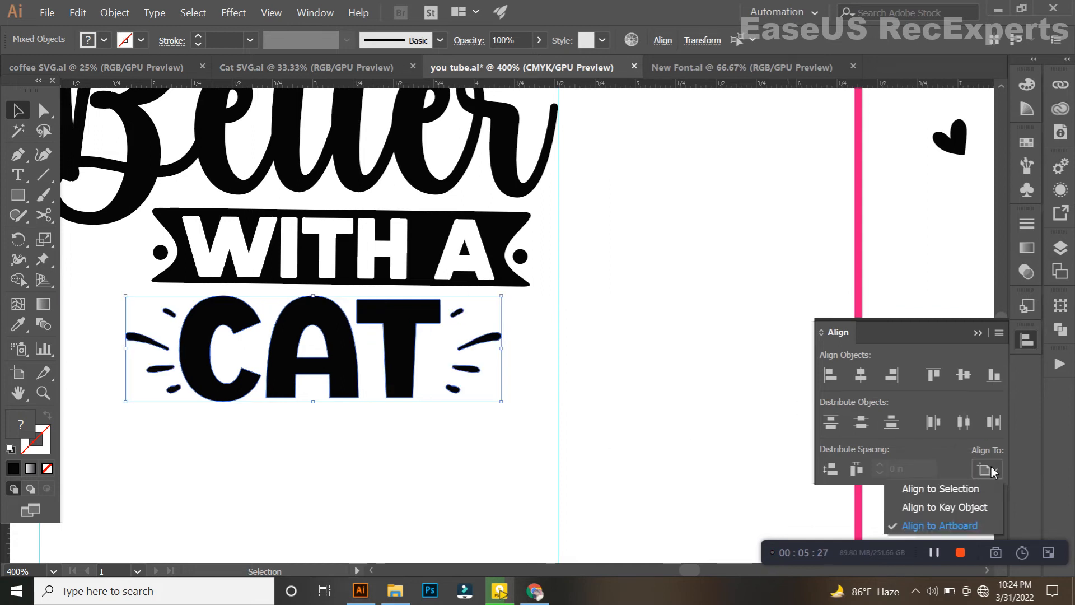
click(952, 491)
click(963, 425)
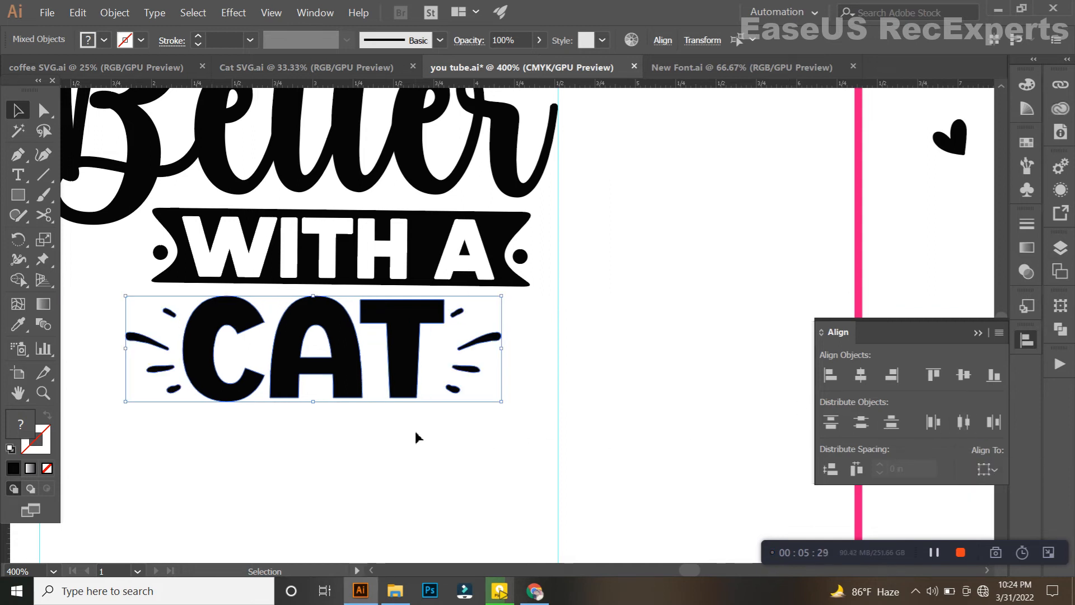
Enlarge "CAT" and its accent lines together proportionally and nudge them left and down beneath the ribbon
drag(510, 352, 539, 357)
key(Left)
key(Down)
key(Down)
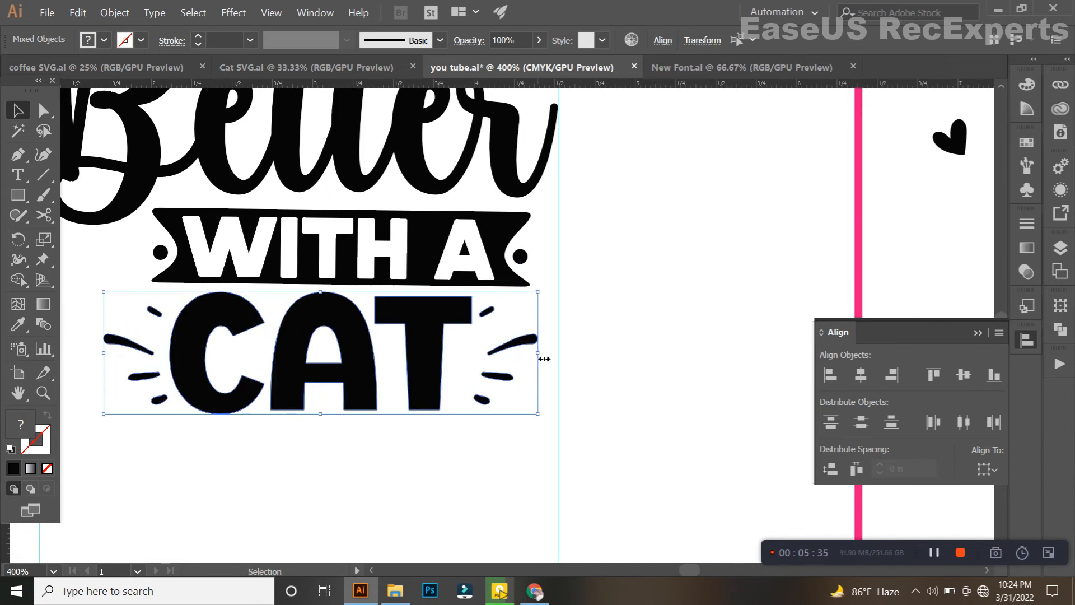
Move the heart ornament to the left of the "WITH A" ribbon, below the "B" of "Better"
key(ctrl+minus)
drag(351, 374, 456, 432)
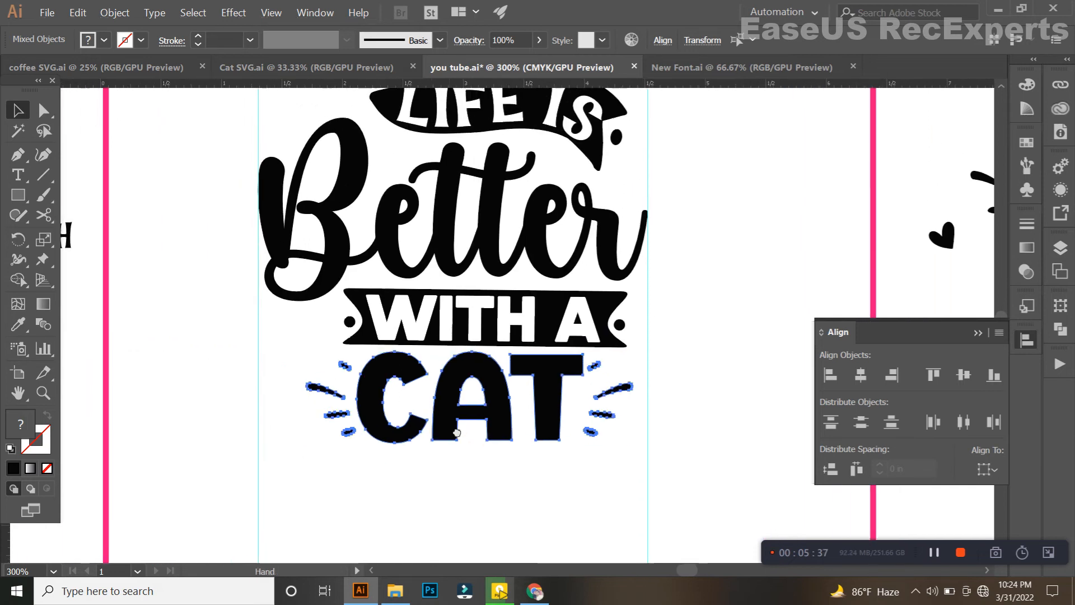
click(439, 486)
drag(946, 244, 312, 339)
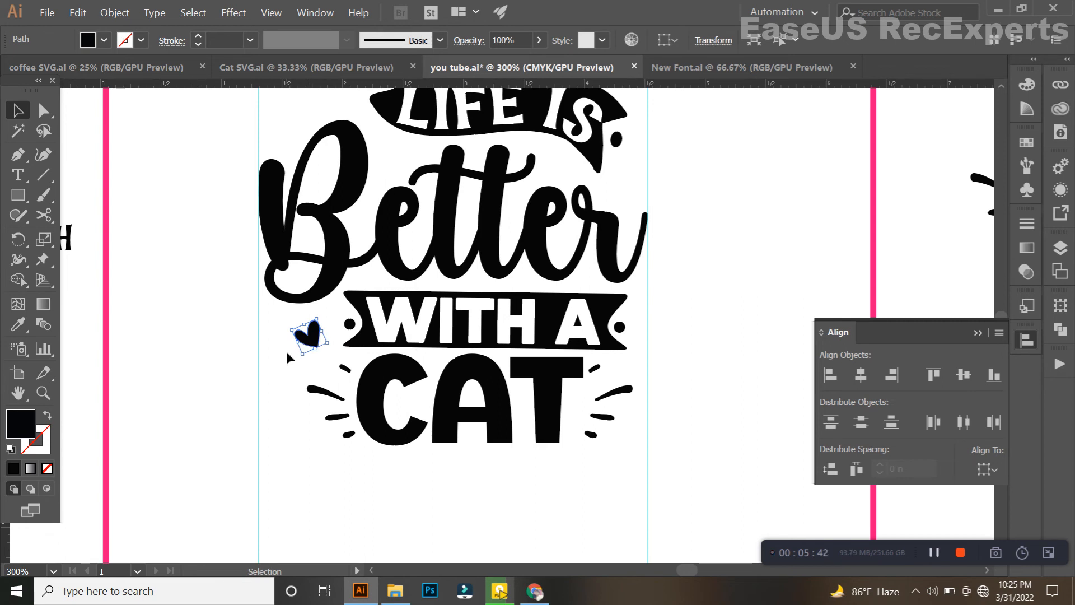
Fine-tune the heart's position beside the "WITH A" ribbon and deselect it
scroll(287, 352, up, 4)
drag(386, 264, 382, 274)
scroll(383, 276, down, 7)
click(430, 369)
scroll(464, 306, up, 1)
drag(448, 306, 466, 373)
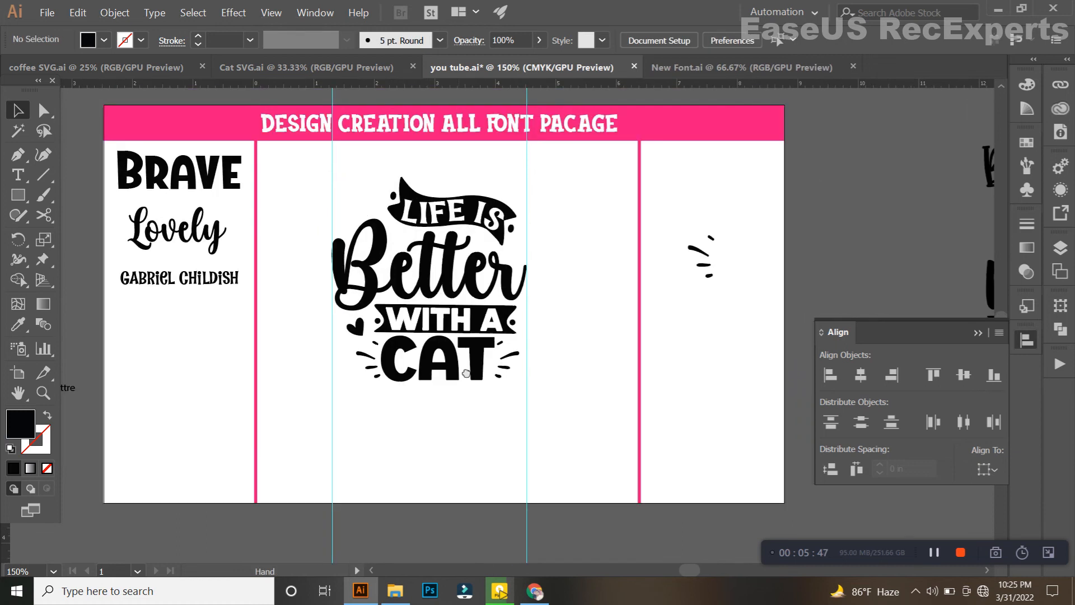
click(493, 216)
scroll(493, 216, up, 4)
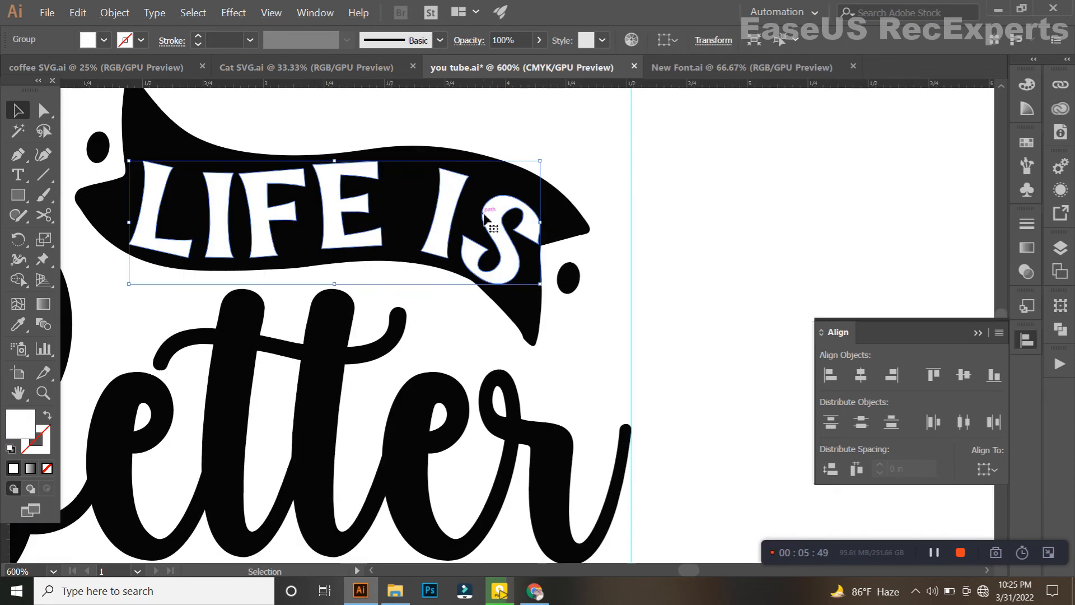
scroll(505, 171, down, 3)
click(529, 135)
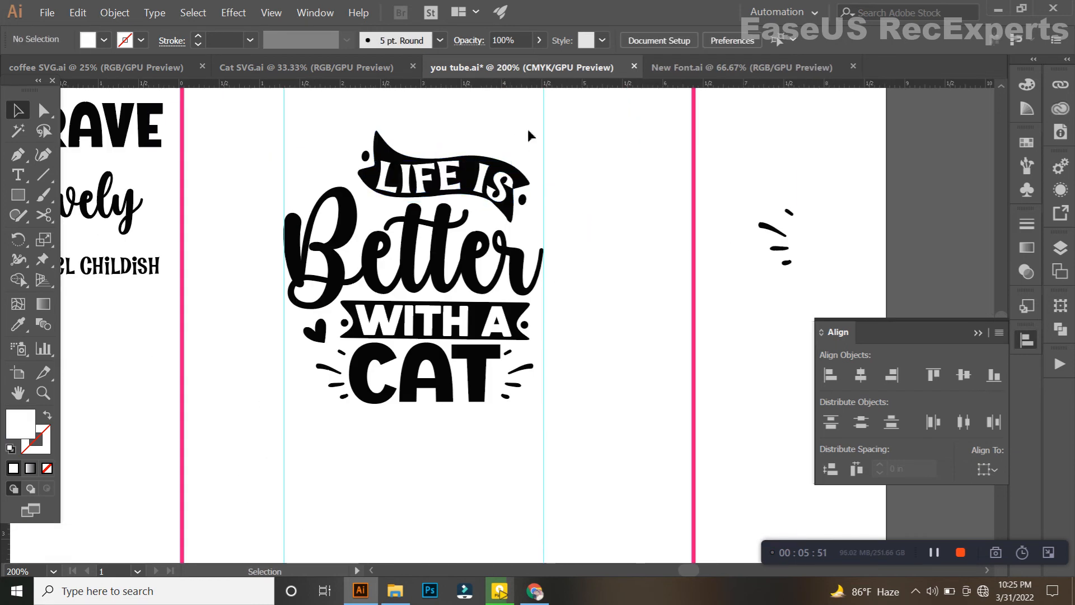
drag(479, 334, 303, 427)
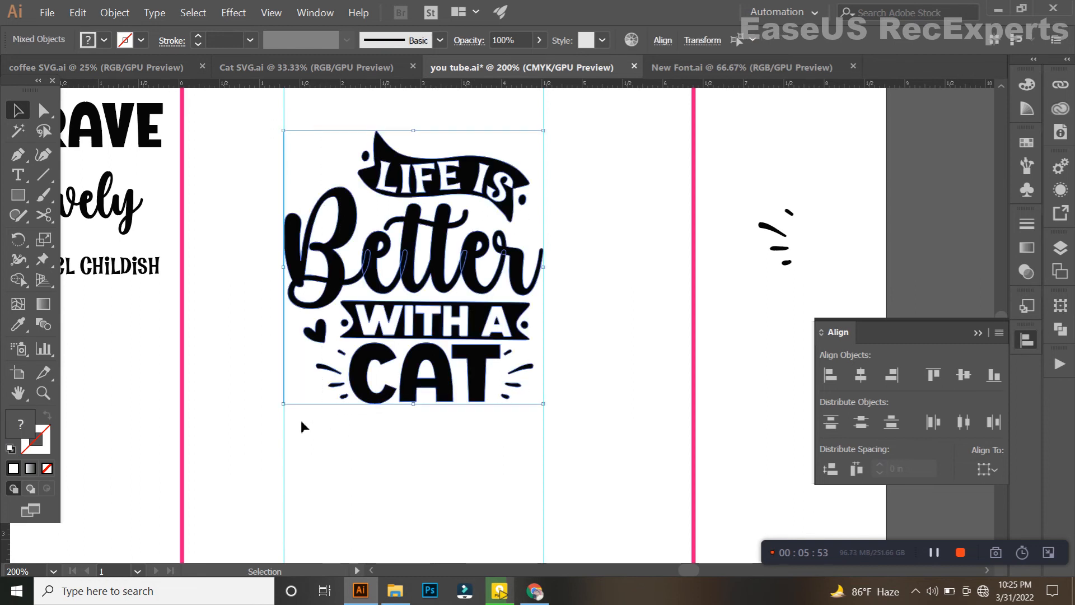
click(371, 483)
Merge the overlapping letters of the script word "Better" into one shape with Pathfinder's Unite
click(414, 270)
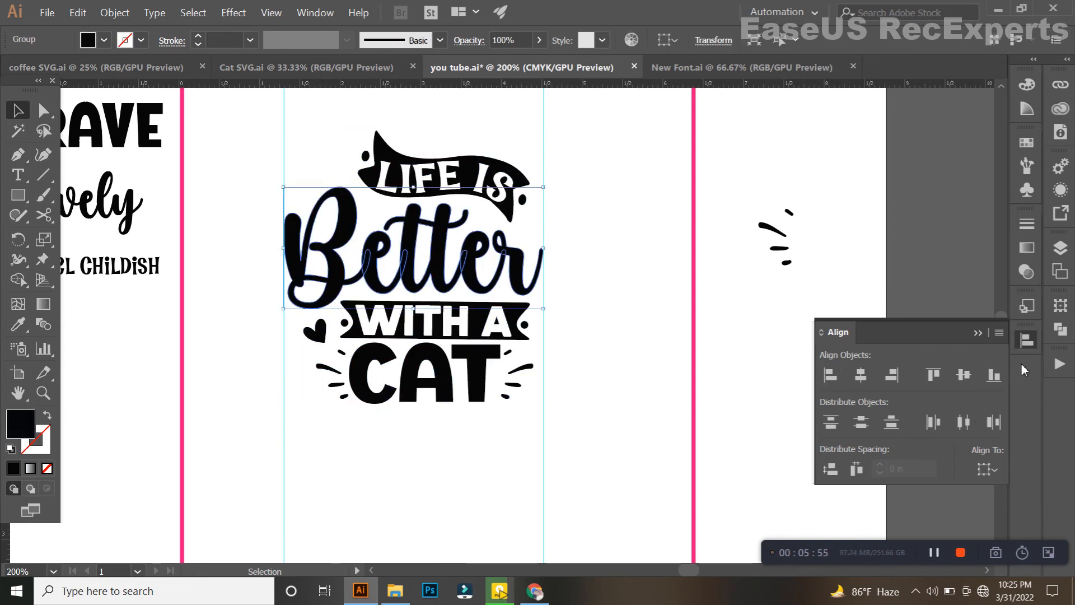
click(1027, 341)
click(1060, 329)
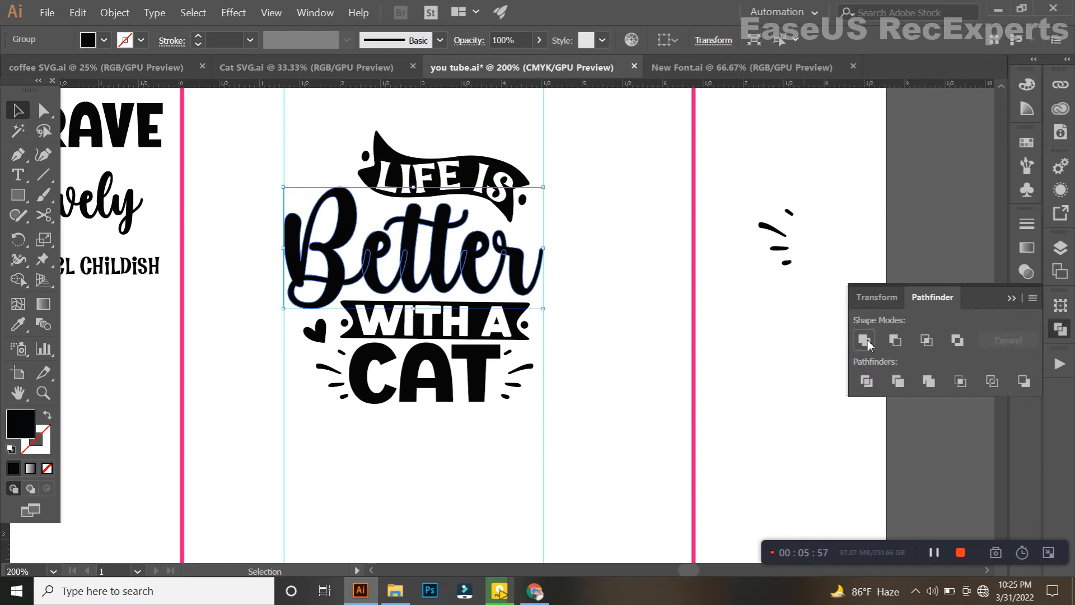
click(432, 139)
Nudge the "LIFE IS" ribbon with its lettering and dots slightly down toward "Better"
scroll(432, 139, up, 1)
click(417, 172)
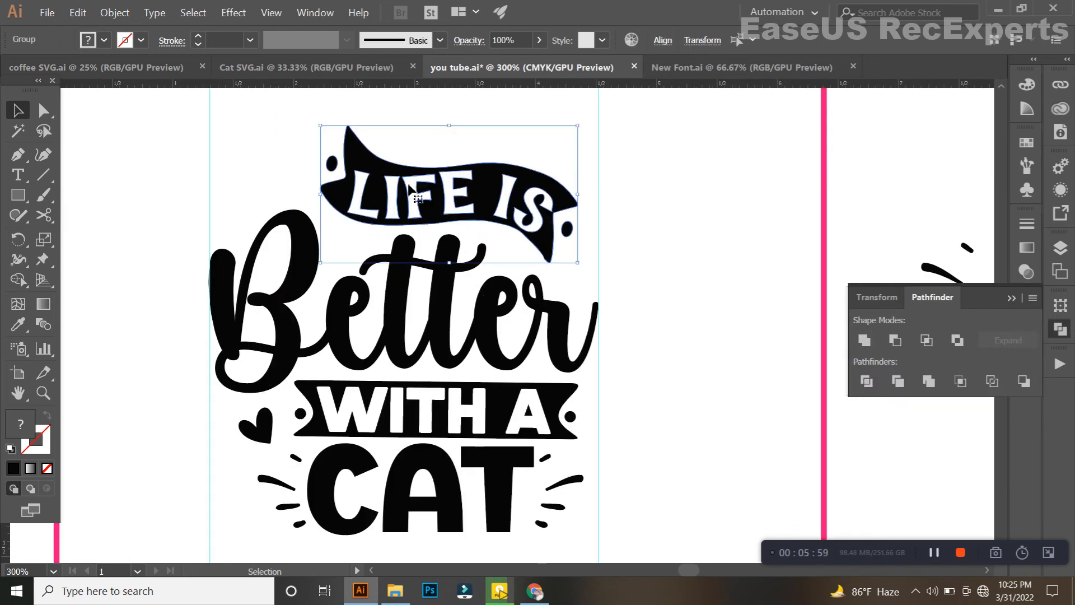
key(Down)
scroll(409, 190, down, 3)
scroll(414, 308, up, 1)
click(419, 347)
Group all parts of the "Life is better with a cat" design into one object
drag(422, 352, 446, 449)
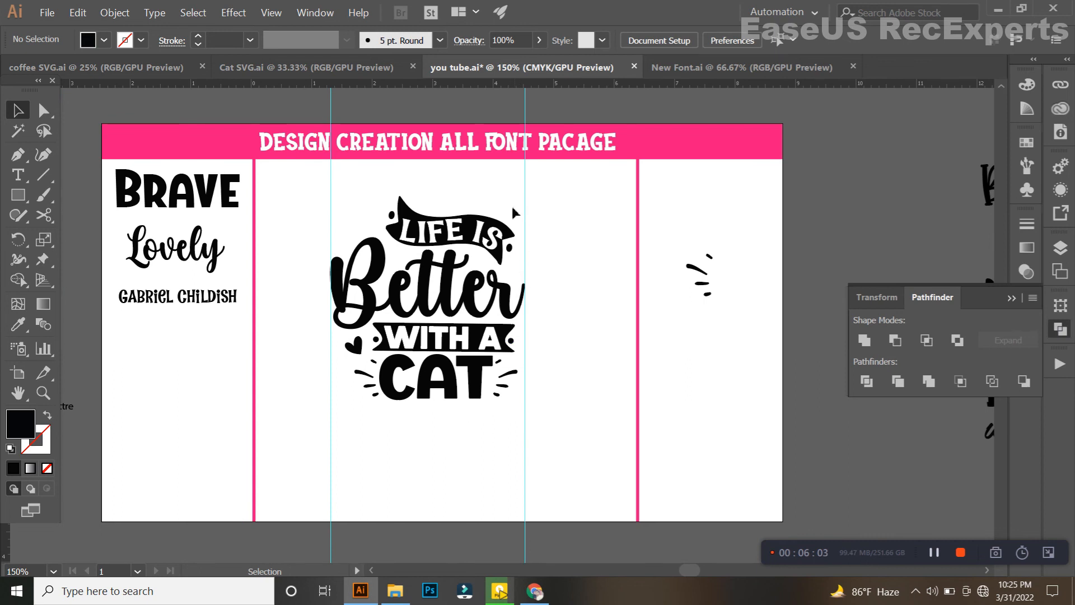
drag(491, 276, 356, 396)
key(ctrl+g)
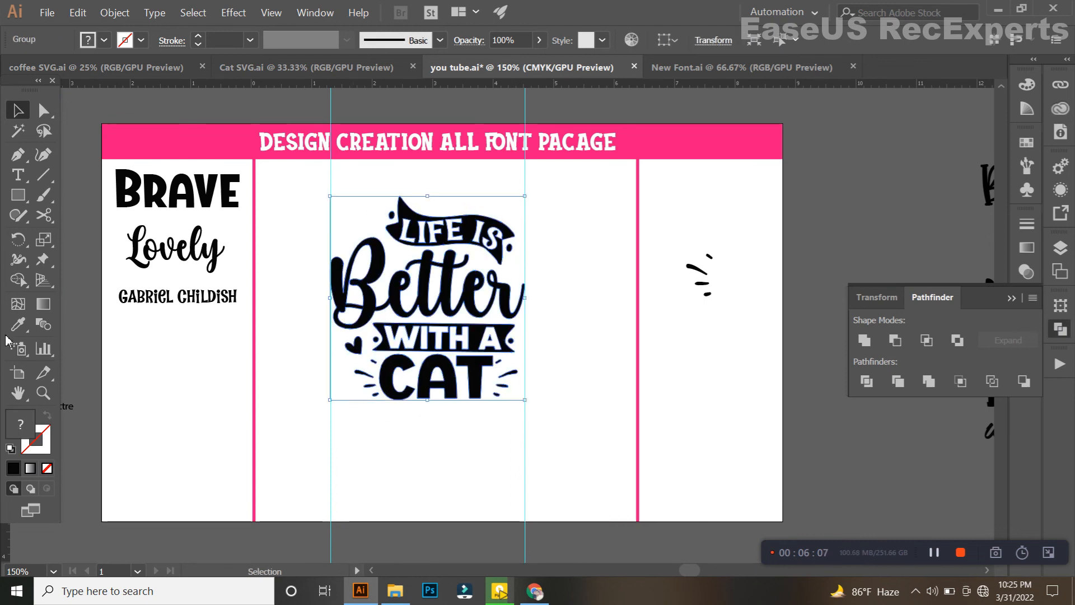
Try to apply a sampled appearance to the grouped design with the Eyedropper, and undo it
click(18, 325)
scroll(448, 338, up, 2)
click(497, 346)
key(ctrl+z)
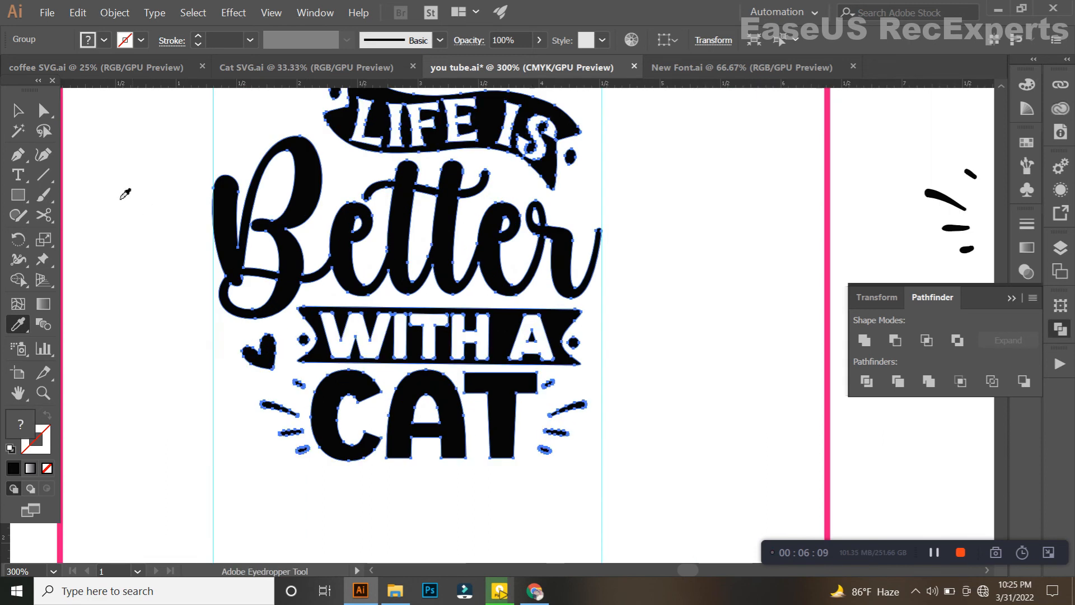
click(19, 114)
Deselect the grouped design and examine its composition and spacing, both on the whole artboard and up close
alt+scroll(336, 243, down, 3)
click(376, 401)
drag(370, 329, 396, 386)
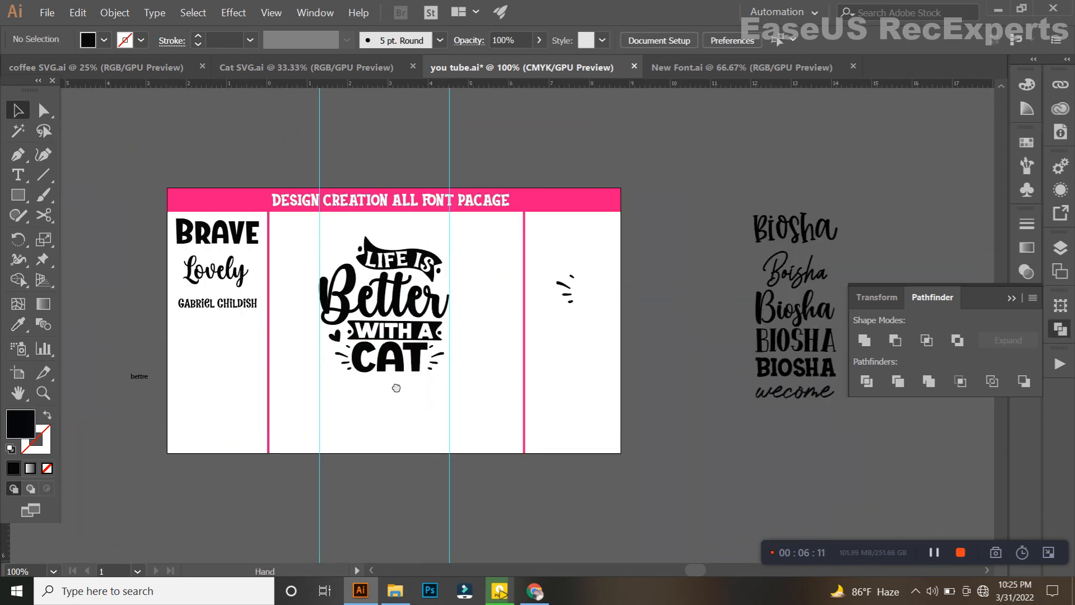
alt+scroll(421, 322, up, 5)
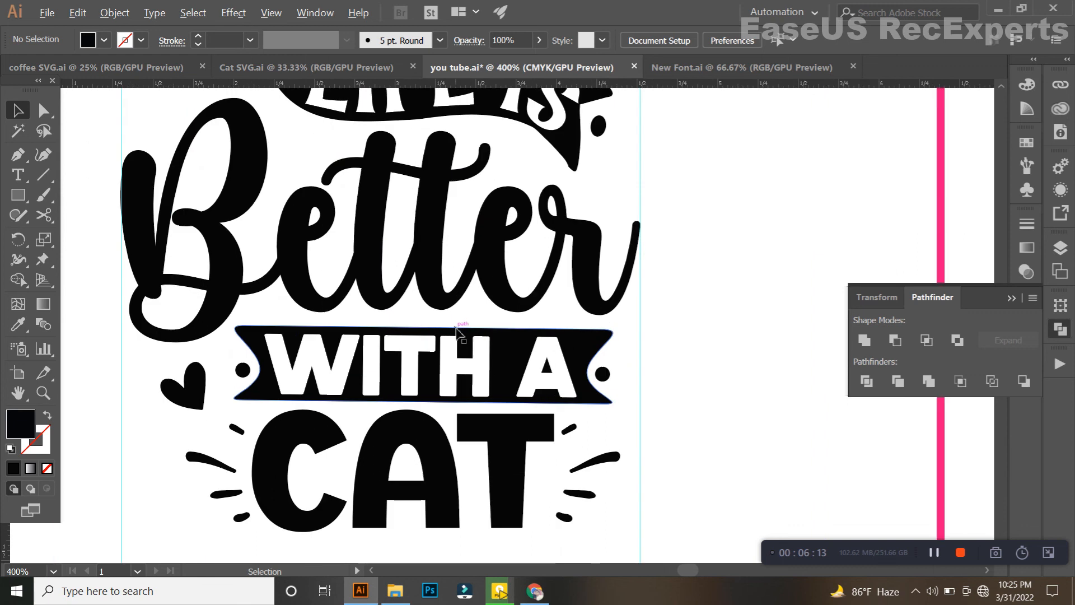
alt+scroll(458, 332, down, 3)
alt+scroll(458, 332, up, 2)
alt+scroll(458, 332, down, 2)
alt+scroll(445, 325, up, 3)
alt+scroll(438, 314, down, 1)
drag(463, 339, 500, 343)
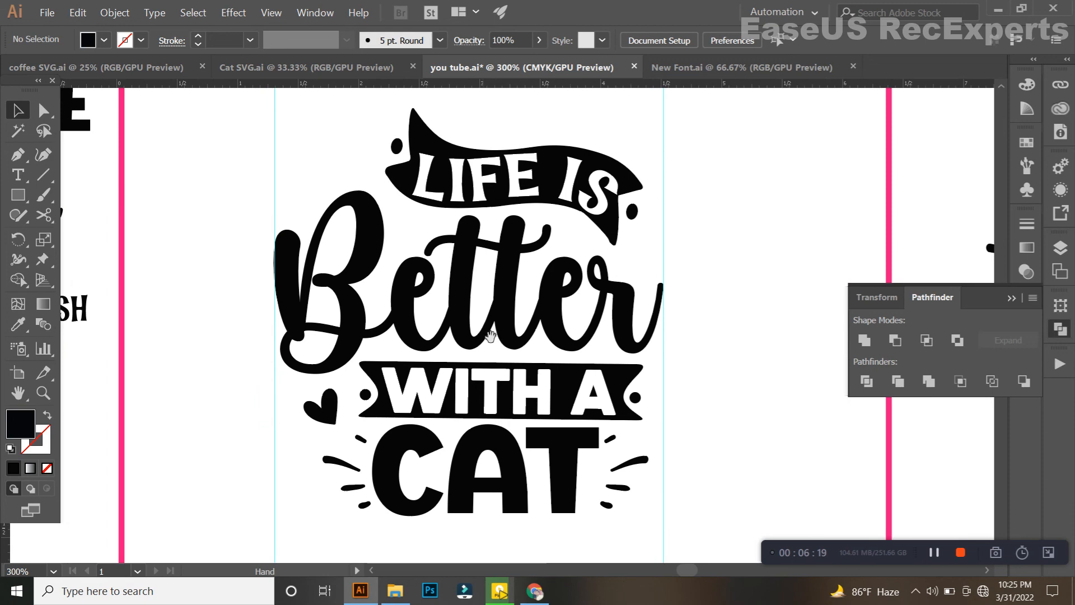